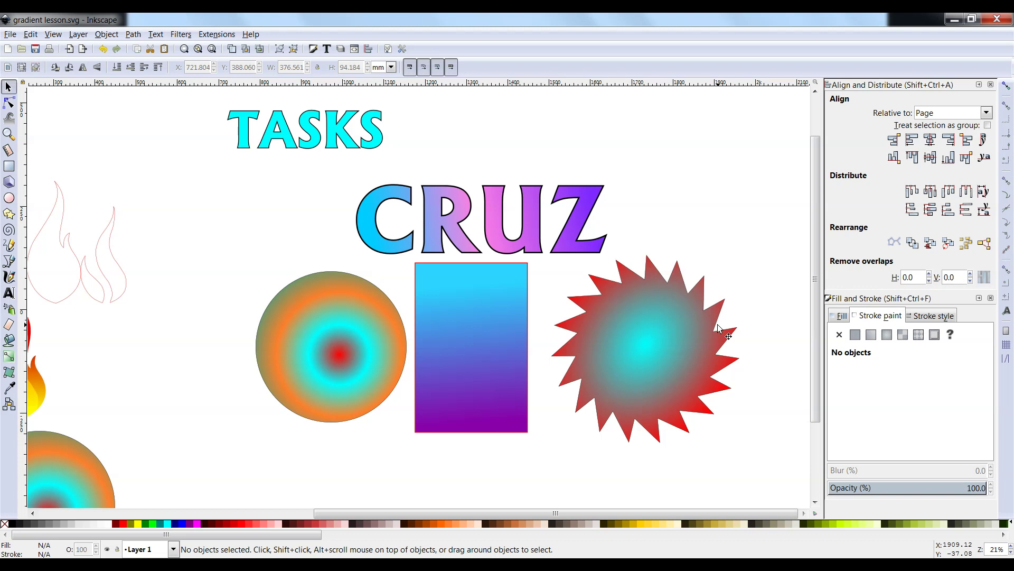
- Move the large blue-to-purple gradient lettering slightly up and the blue-to-purple rectangle slightly to the right
drag(526, 237, 523, 219)
drag(445, 341, 455, 340)
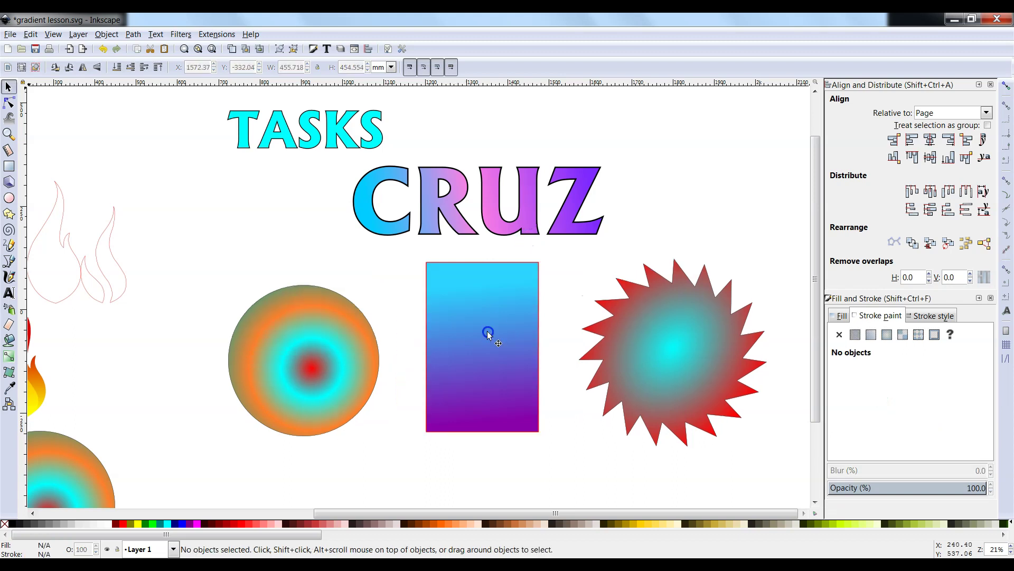
- Create a new document and set the interface layout to Default
key(alt+f)
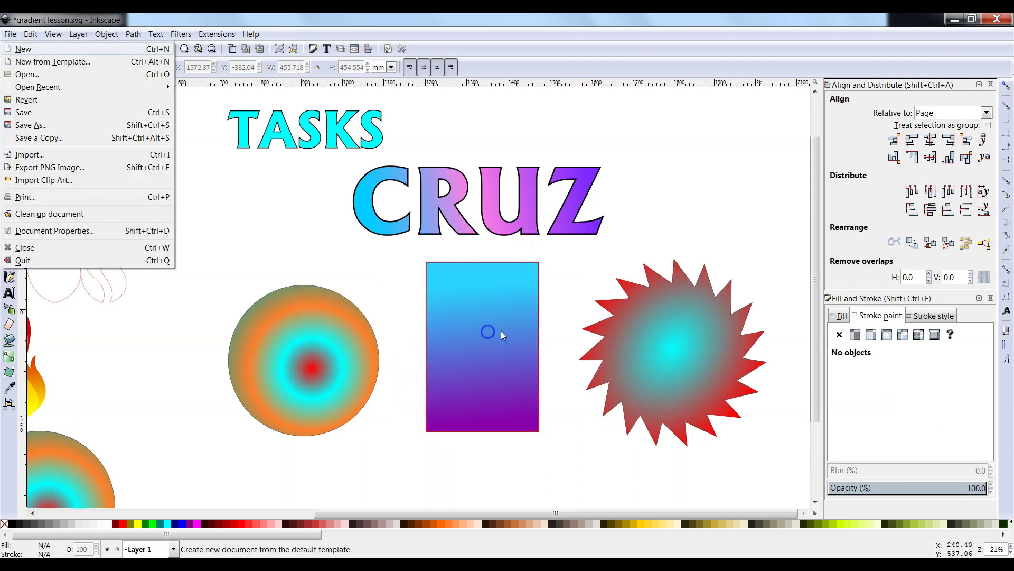
click(381, 346)
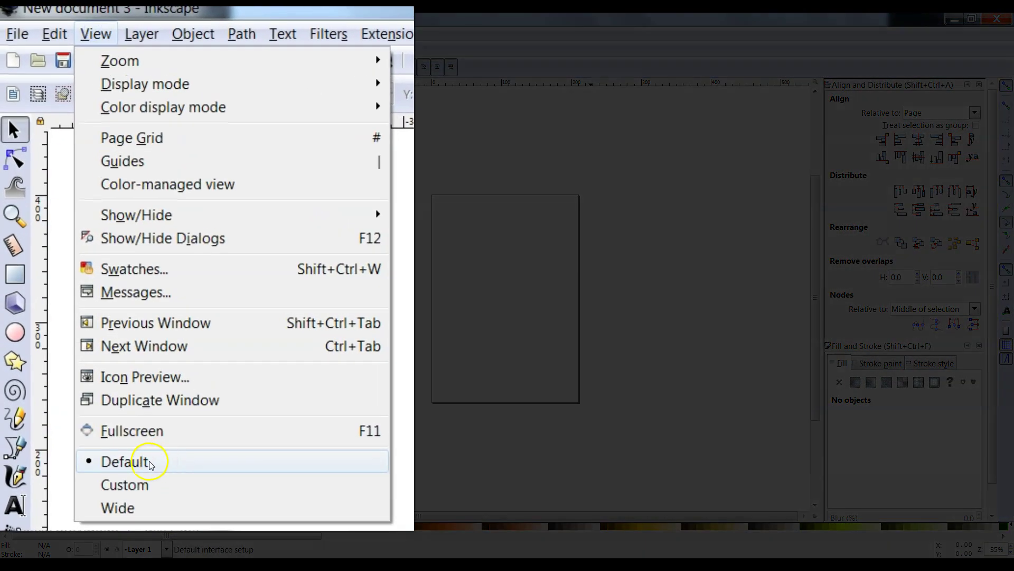
click(174, 468)
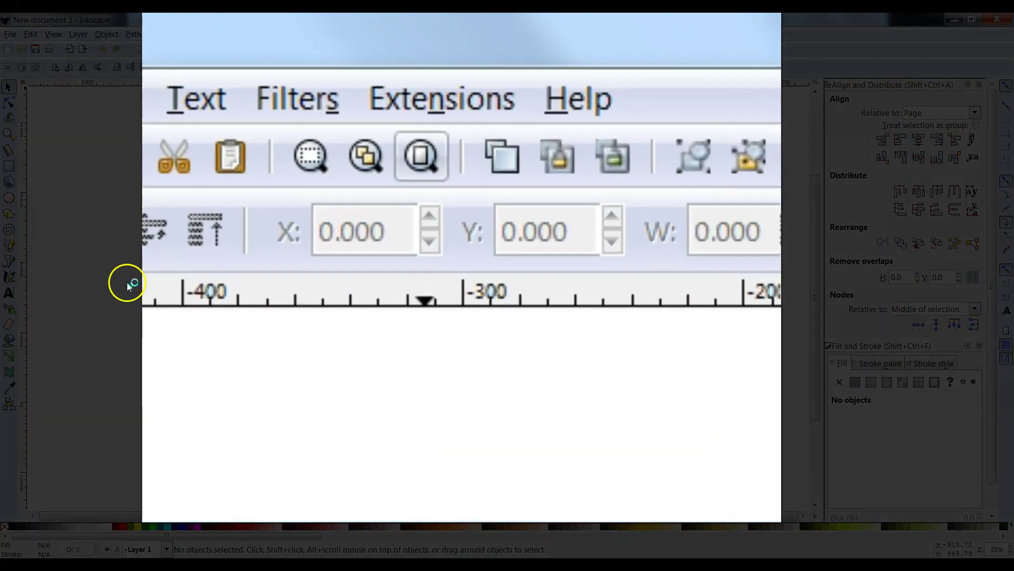
click(441, 154)
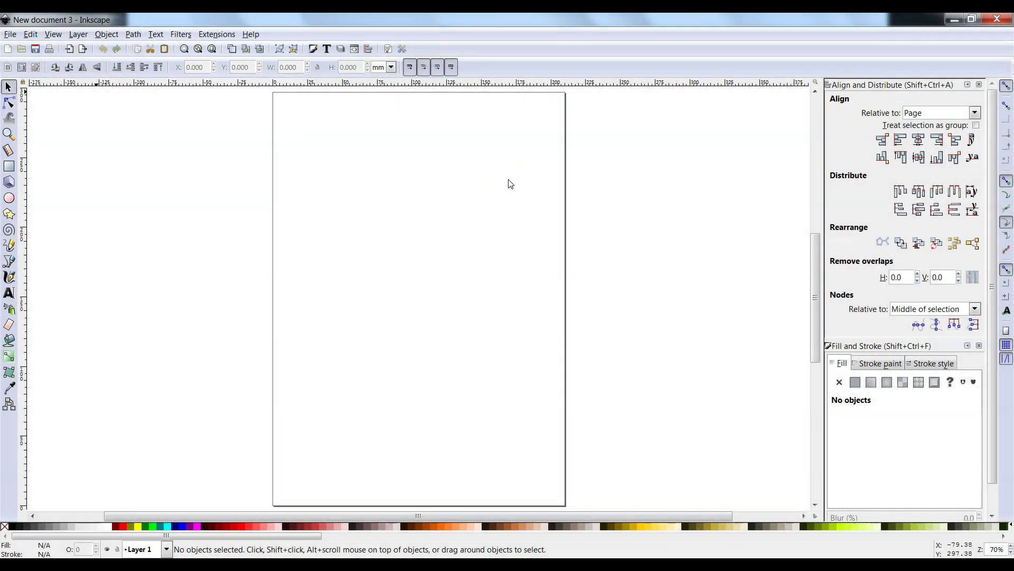
- Set the document's page size to US Letter in landscape orientation
click(10, 34)
click(46, 229)
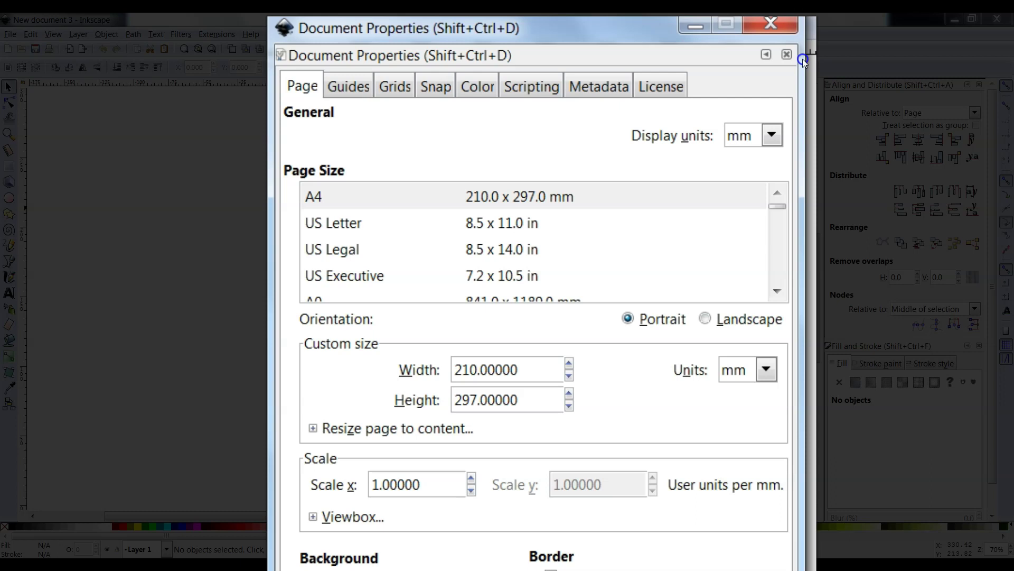
click(375, 222)
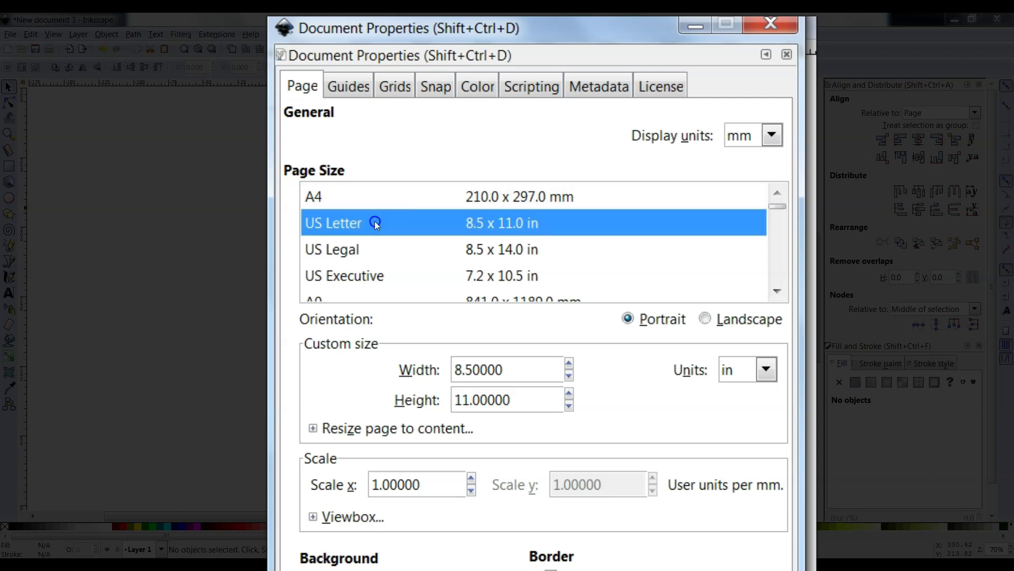
click(708, 318)
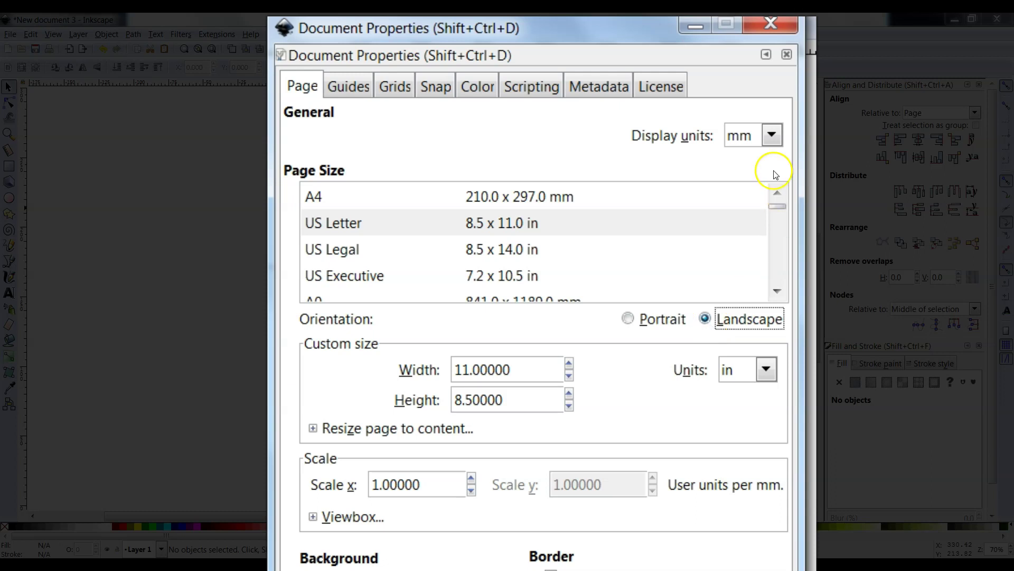
- Set the document's display units to inches and close the document properties
click(759, 137)
key(Down)
key(Down)
key(Down)
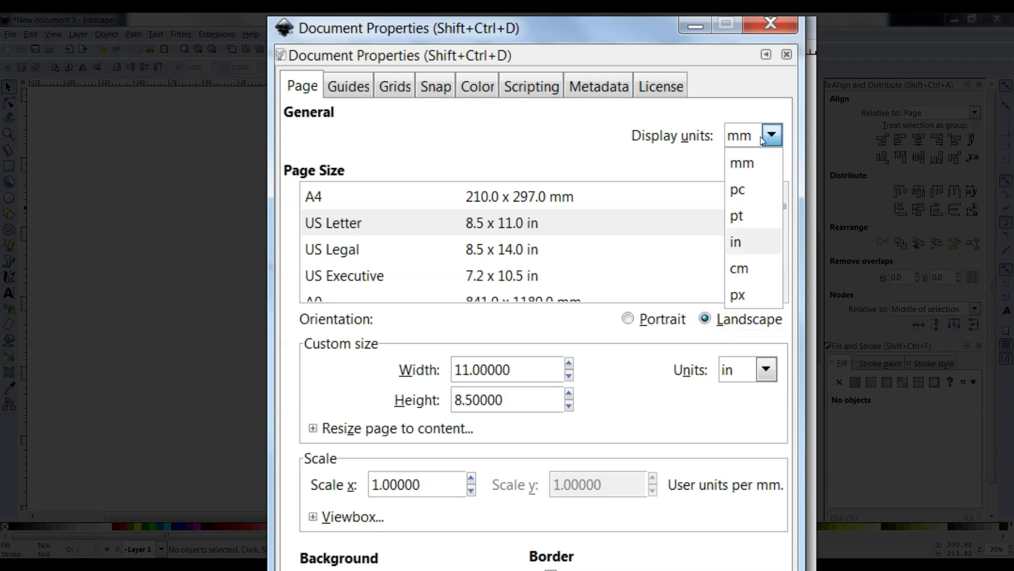
click(736, 241)
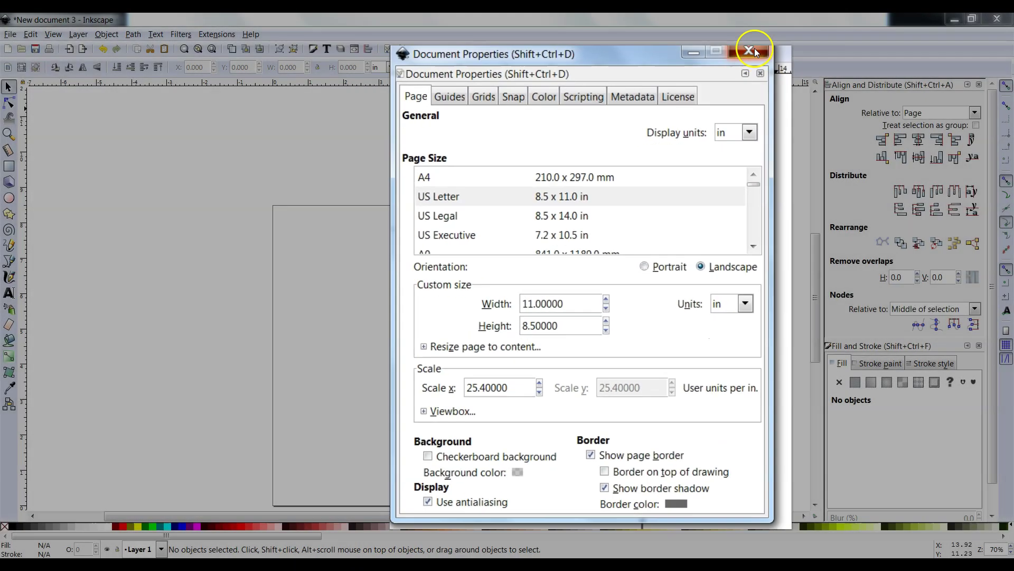
click(749, 50)
key(5)
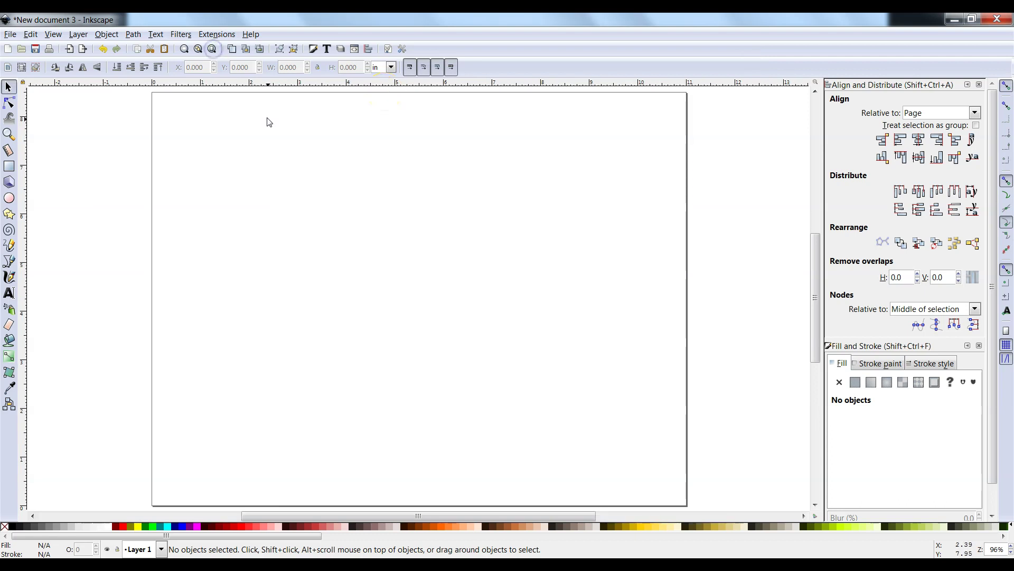
- Draw a red rectangle about 4.5 in wide and 6.2 in high on the left half of the page
click(15, 167)
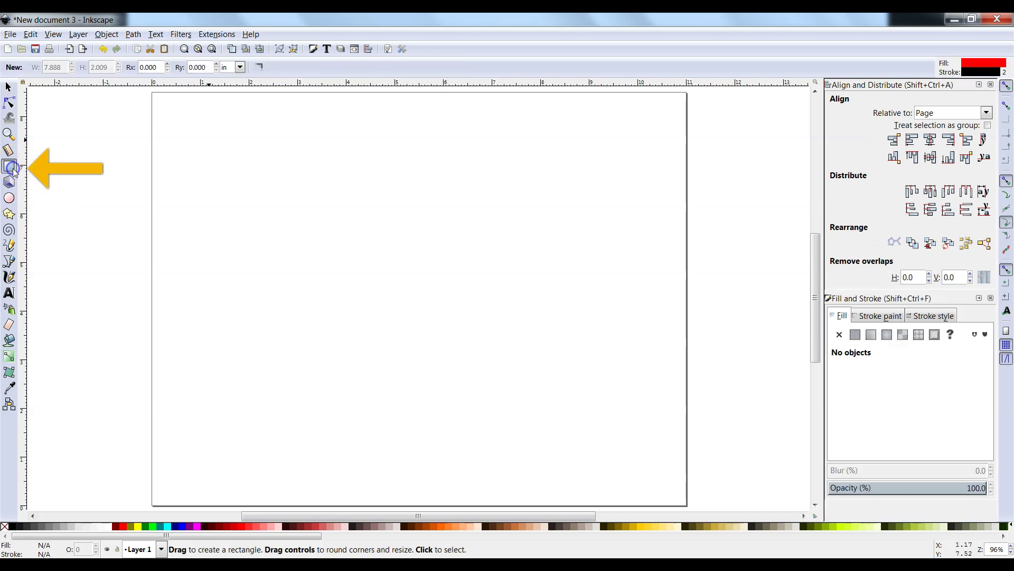
drag(181, 117, 400, 420)
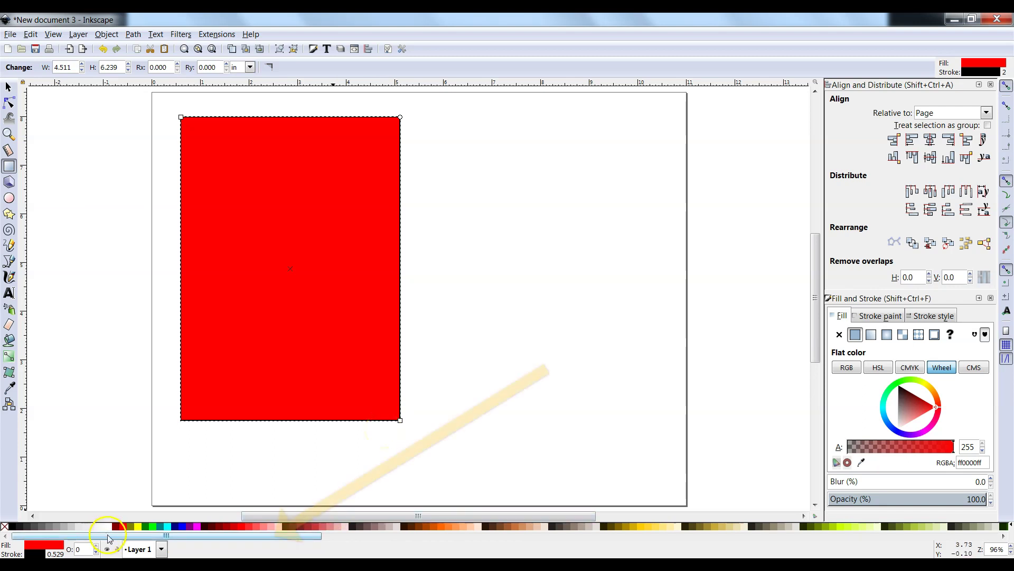
mouse_move(109, 536)
mouse_down()
mouse_move(371, 553)
mouse_move(813, 534)
mouse_move(80, 537)
mouse_move(122, 538)
mouse_up()
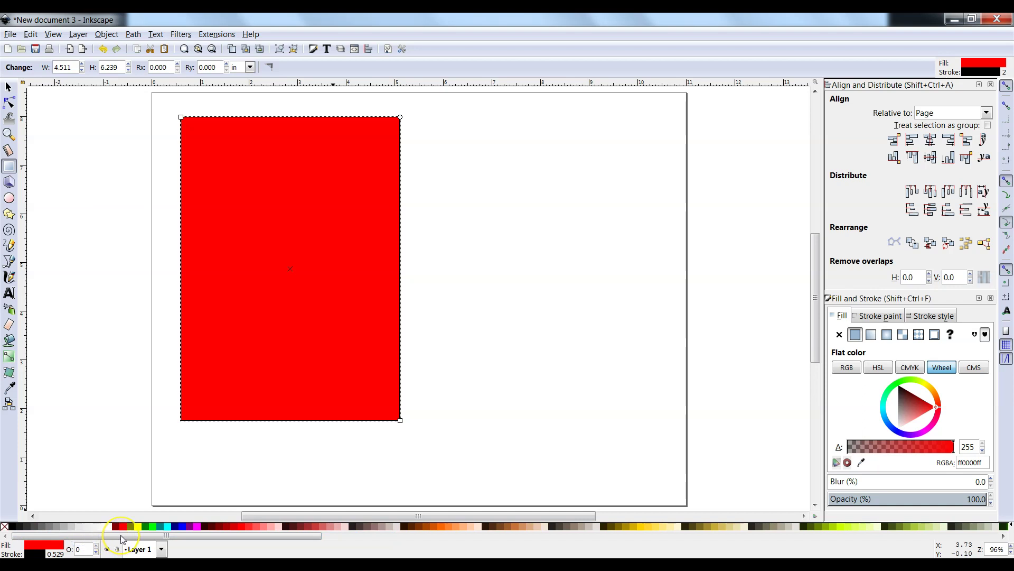
click(152, 533)
click(286, 399)
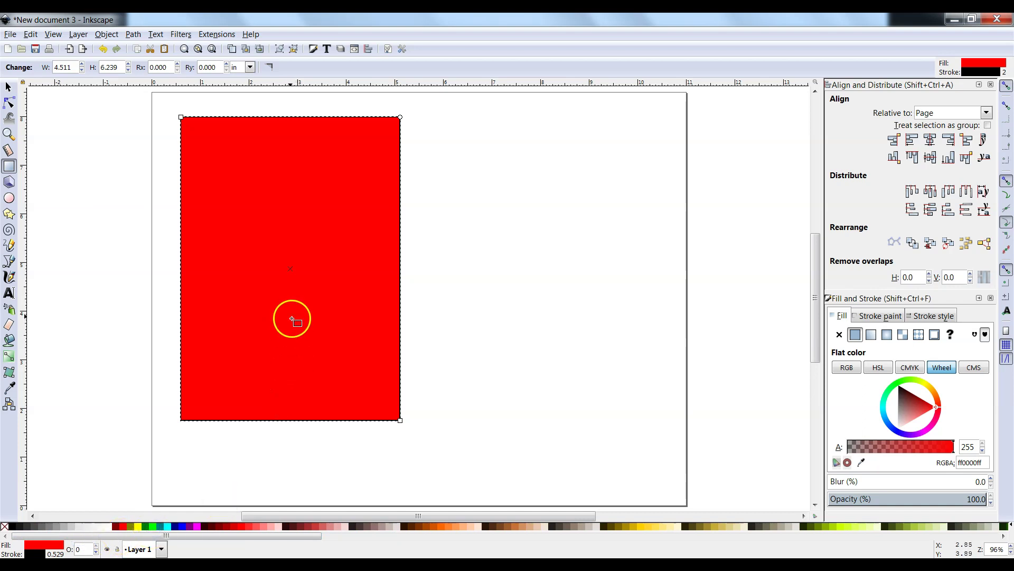
- Recolour the rectangle's fill green, yellow and back to red using the palette swatches
click(8, 86)
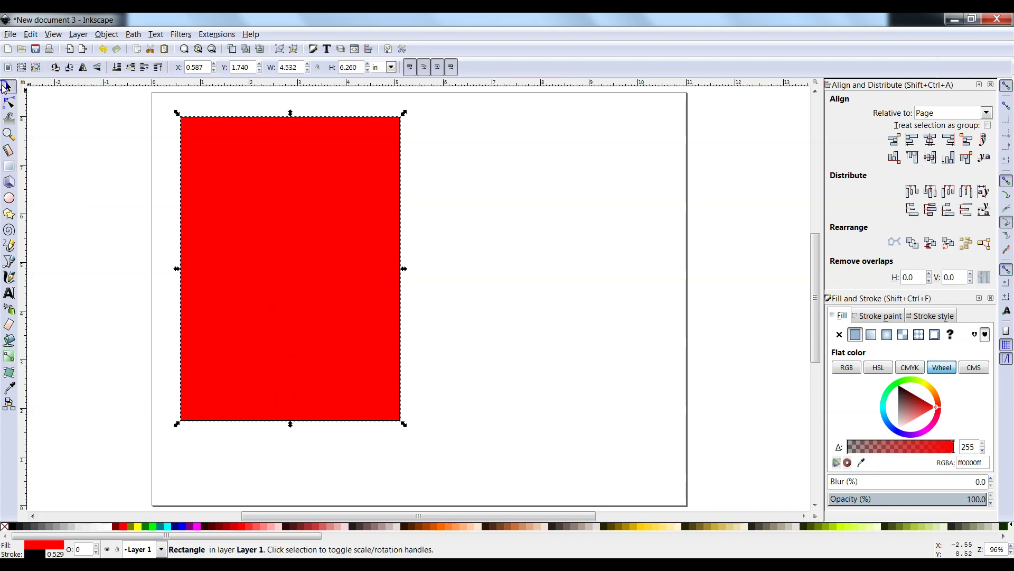
click(154, 527)
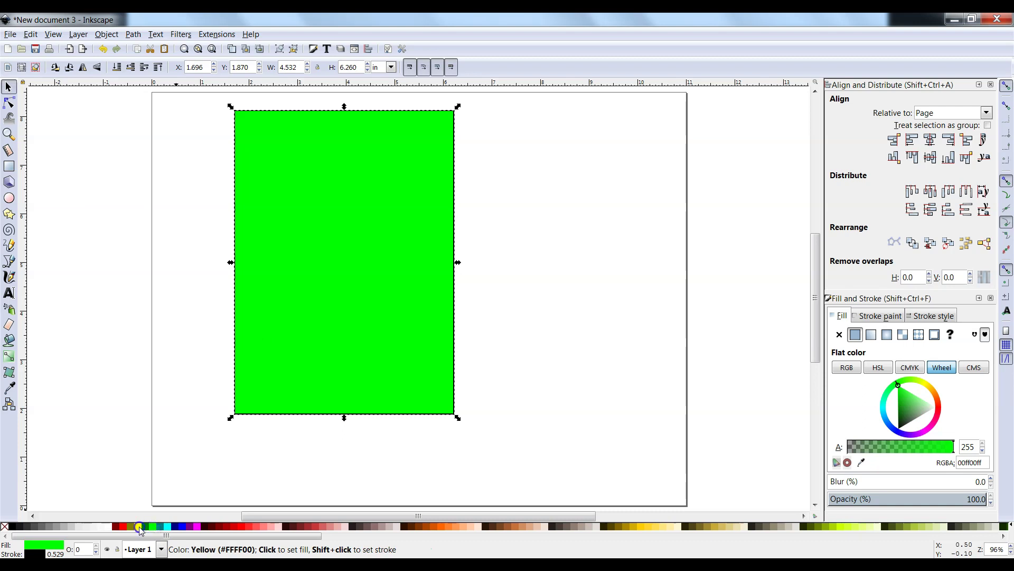
click(138, 527)
click(126, 527)
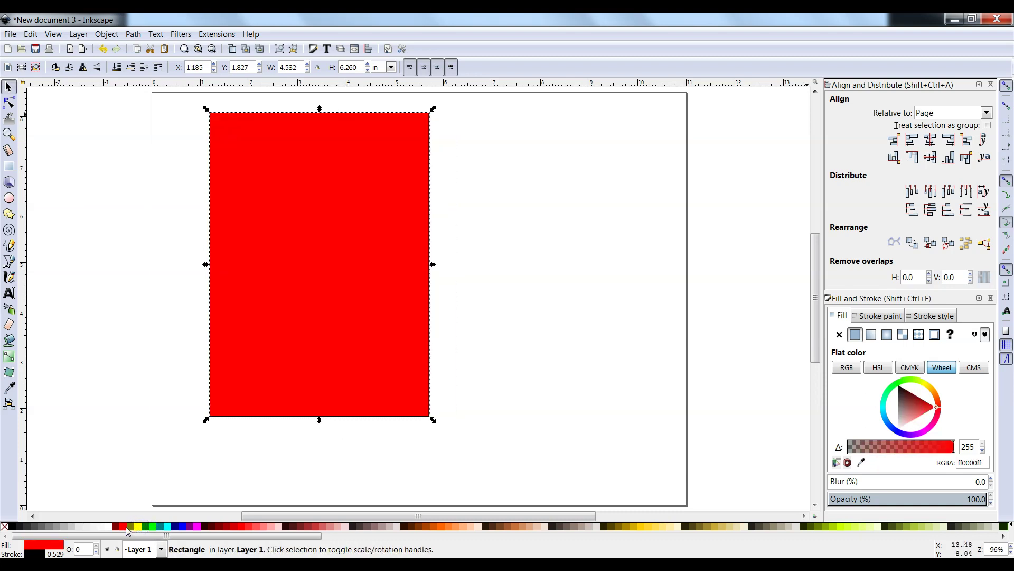
- Close the Align and Distribute dialog and open Fill and Stroke on the rectangle's fill settings
key(ctrl+shift+a)
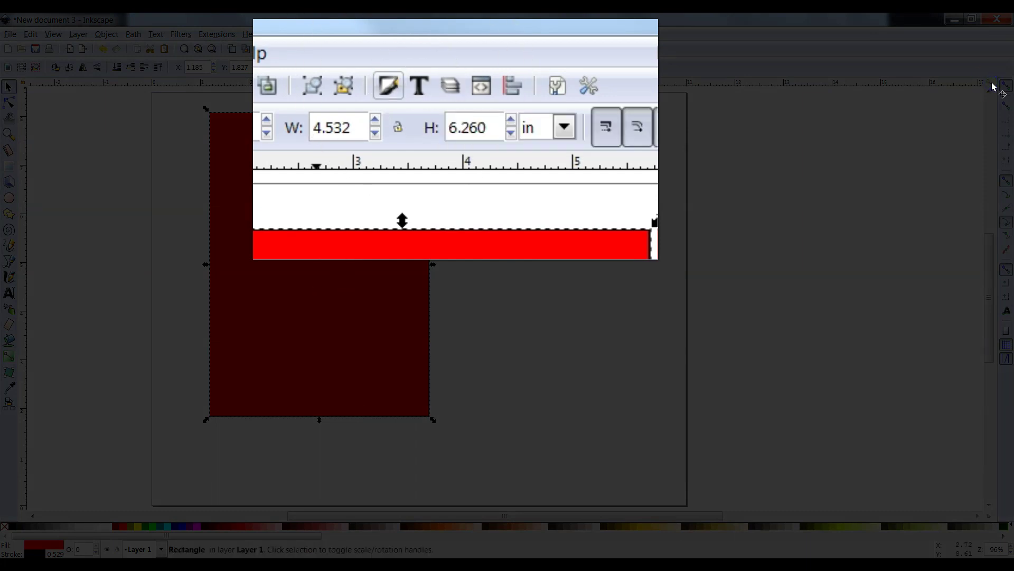
click(312, 49)
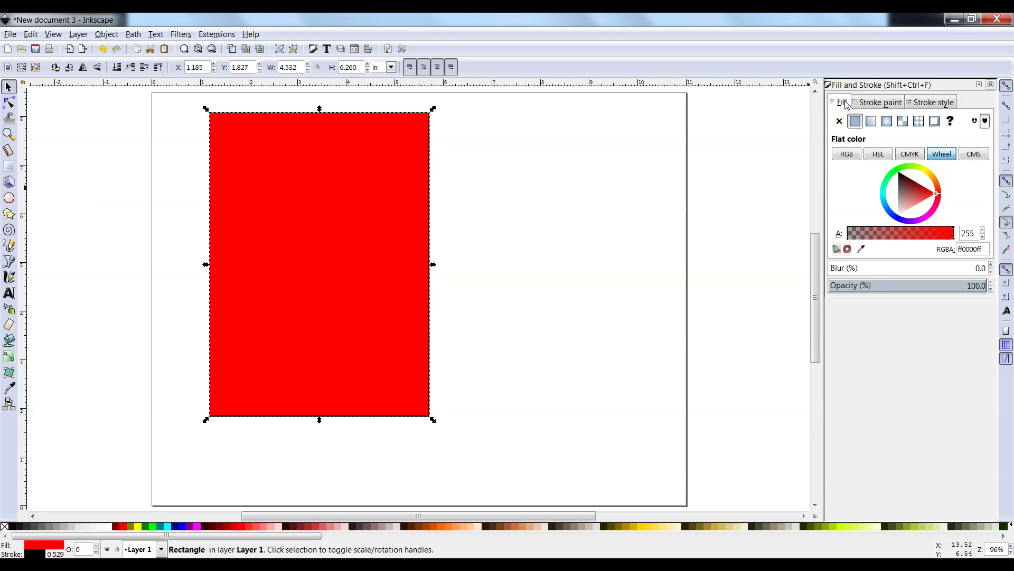
click(867, 104)
key(space)
key(Tab)
key(space)
- Move the rectangle left and slightly down to about X 0.5 in, Y 1.66 in
drag(328, 165, 300, 171)
key(Left)
key(Left)
key(Left)
key(Left)
key(Left)
key(Left)
key(Left)
key(Left)
key(Left)
key(Left)
key(Left)
key(Left)
key(Left)
key(Left)
key(Left)
key(Left)
key(Left)
key(Left)
key(Left)
key(Left)
key(Down)
key(Down)
key(Down)
key(Down)
key(Down)
key(Down)
key(Down)
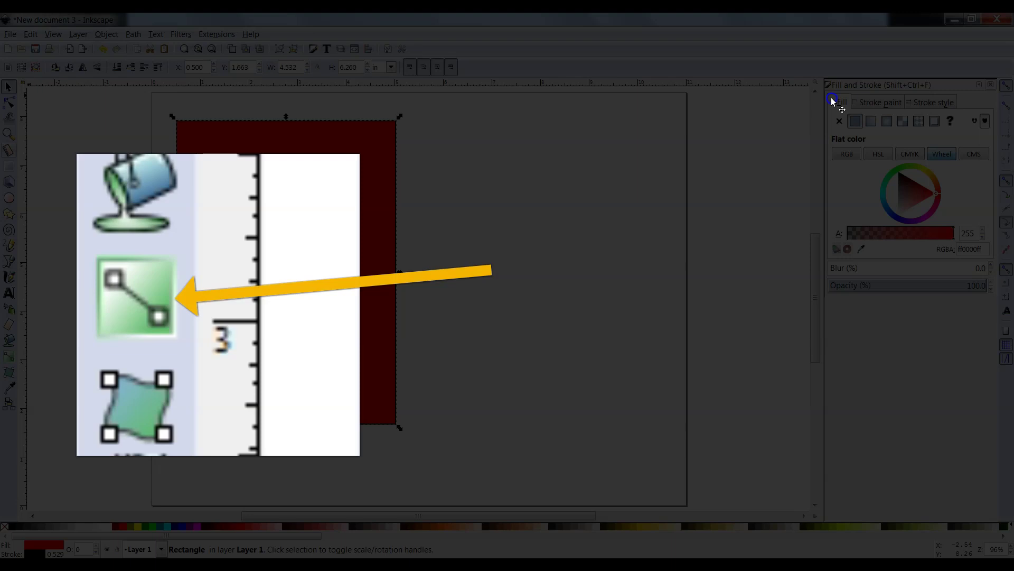
- Apply a radial red-to-transparent gradient to the rectangle, centred near its upper edge and stretched to near its lower edge
key(g)
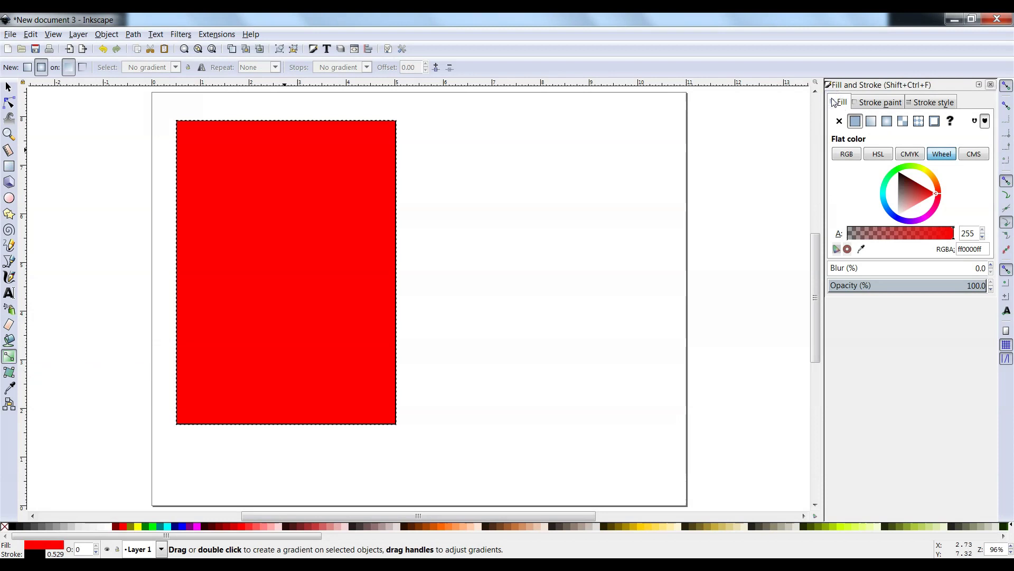
drag(284, 148, 436, 136)
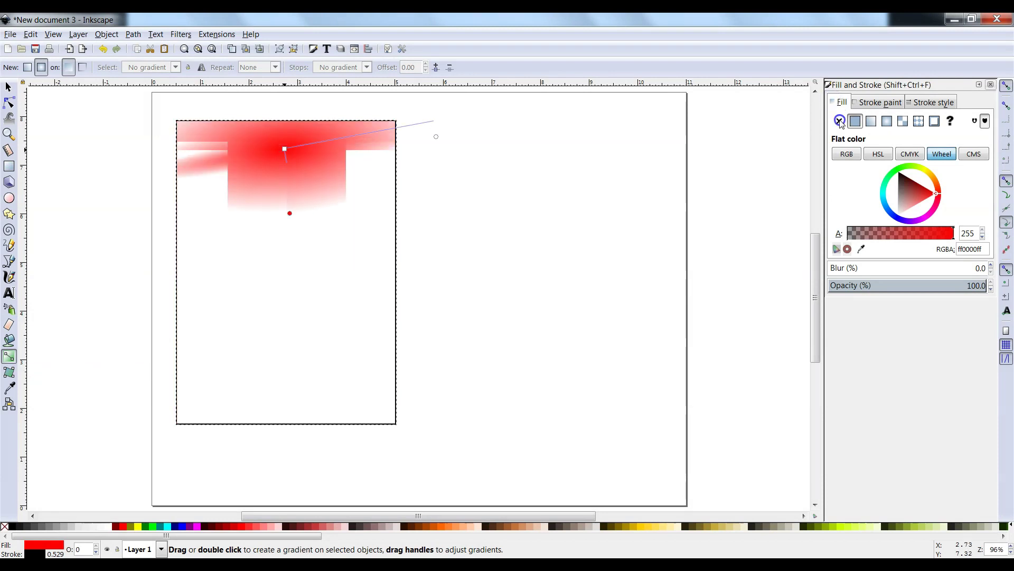
drag(290, 213, 295, 397)
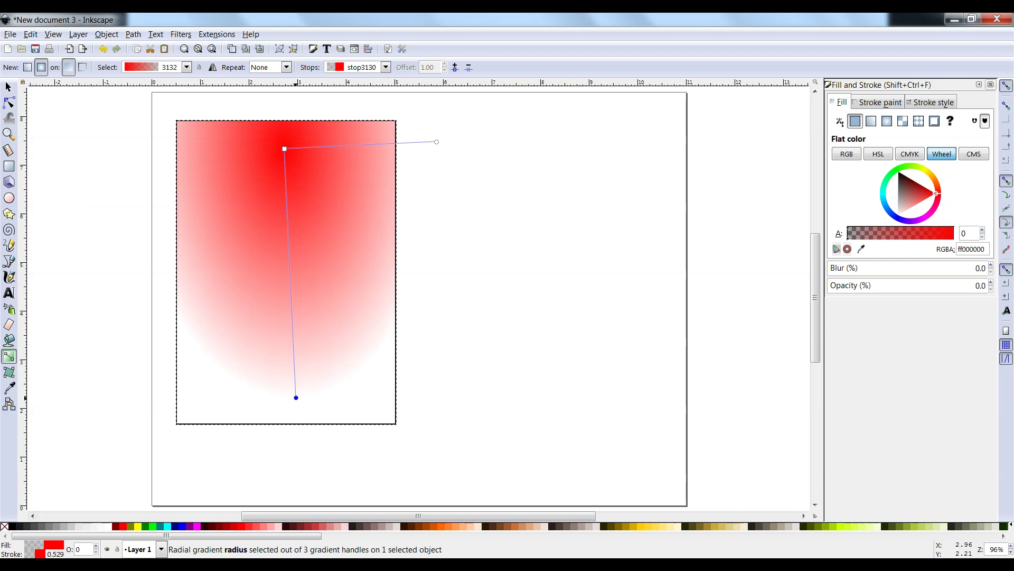
click(855, 122)
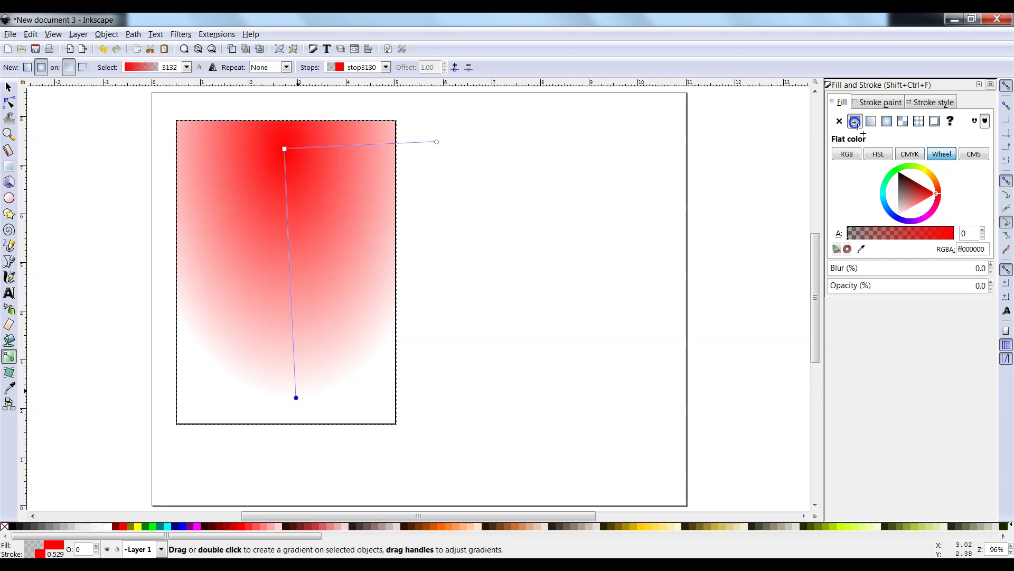
- Redraw the rectangle's gradient as linear and again as radial, running from its upper area to its lower area
click(28, 67)
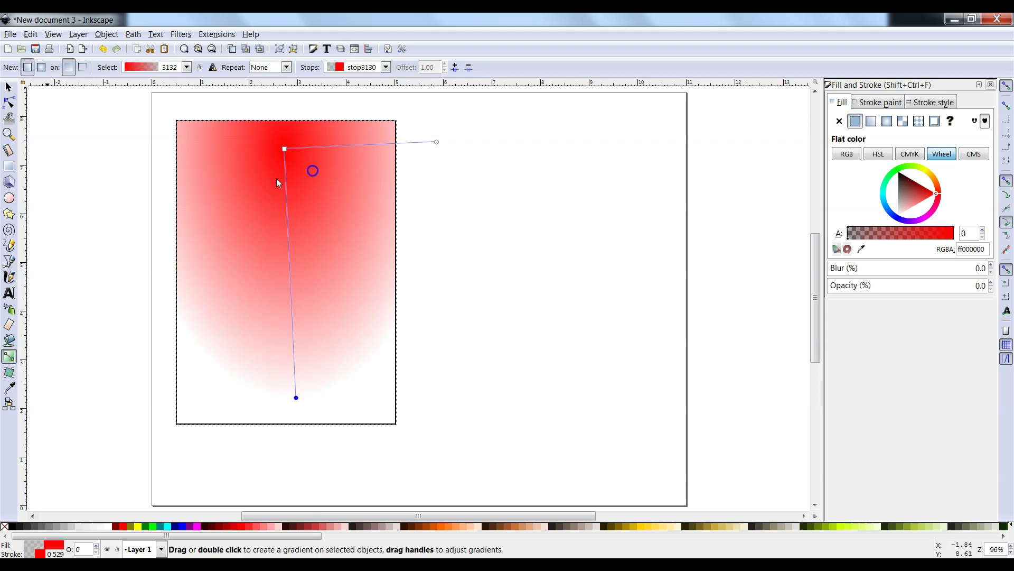
click(26, 68)
drag(256, 152, 300, 403)
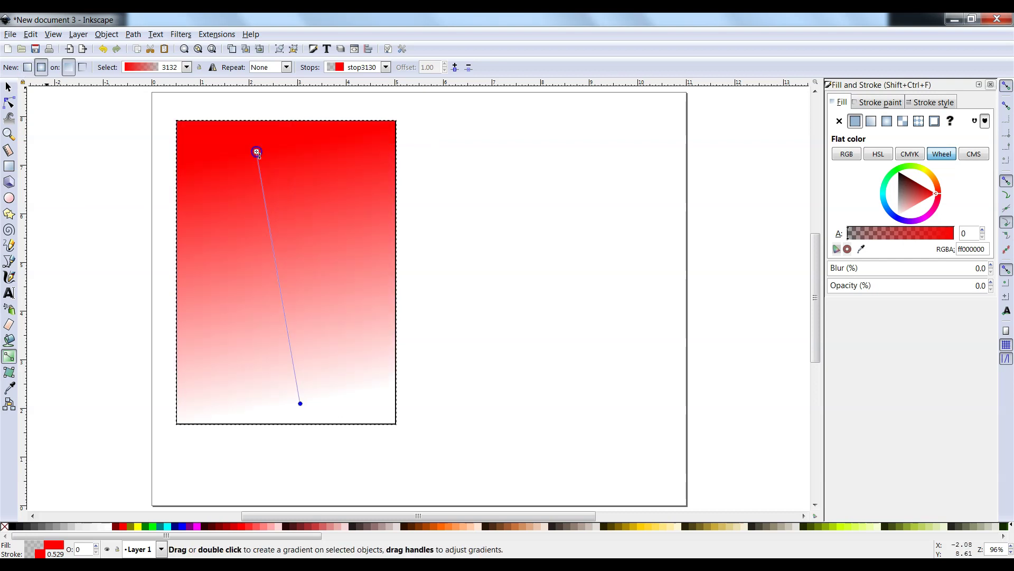
click(30, 68)
drag(317, 147, 276, 386)
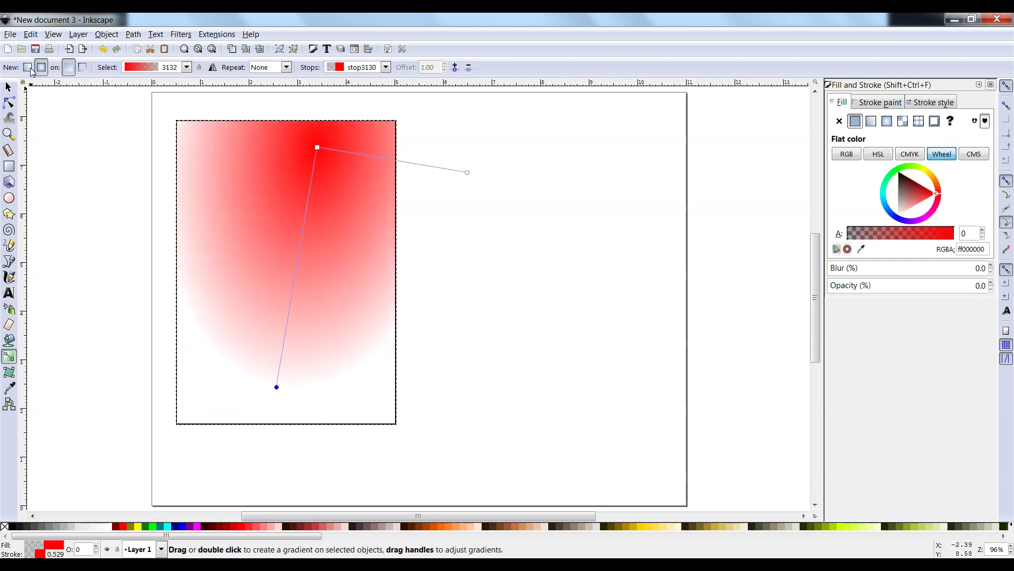
- Draw a linear gradient diagonally from the rectangle's upper-left area to its lower-right area
click(27, 68)
drag(237, 152, 342, 372)
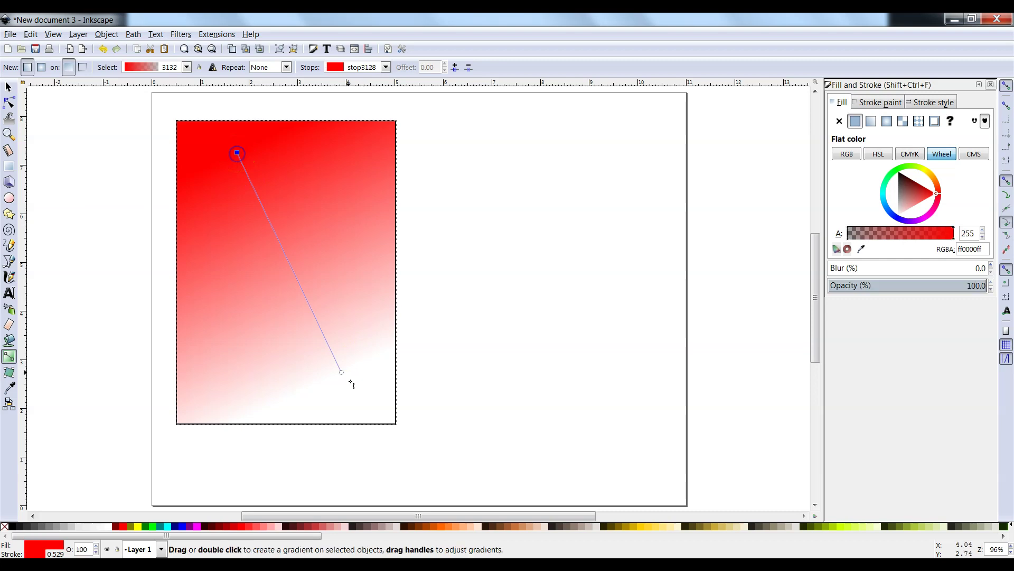
- Colour the linear gradient's end stop green 00d400 and its start stop dark green 0b280b
click(342, 372)
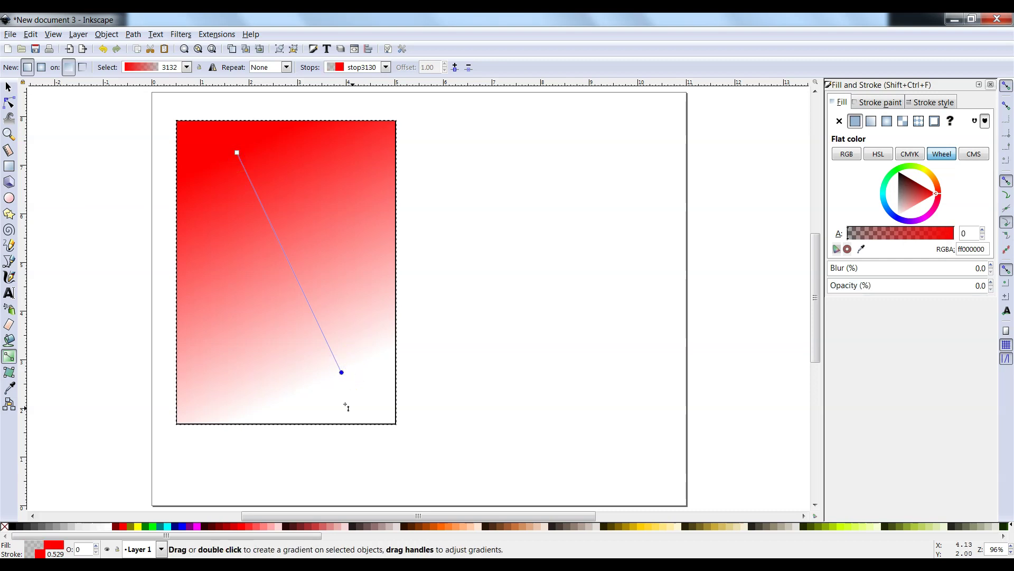
drag(132, 535, 464, 539)
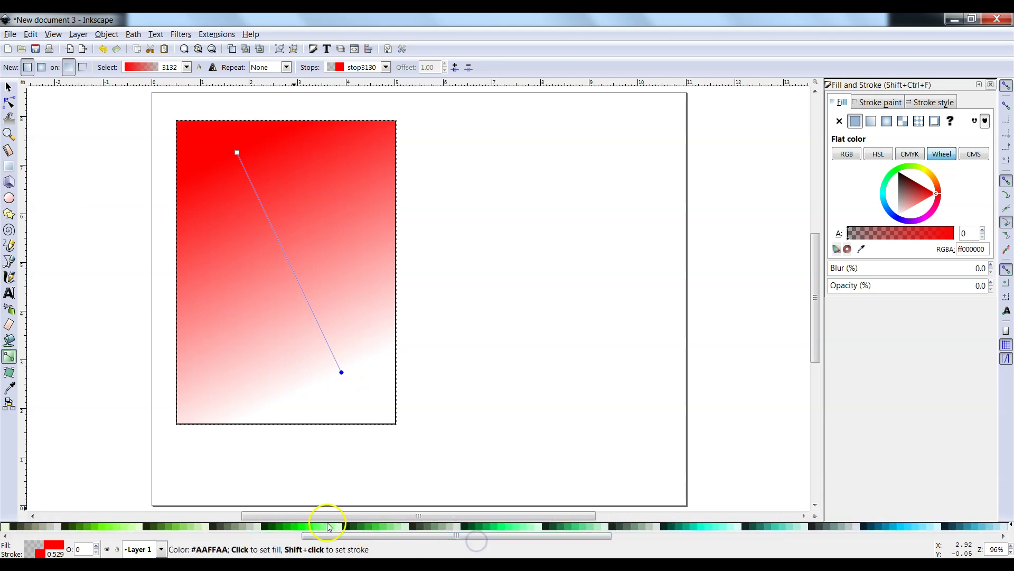
click(296, 528)
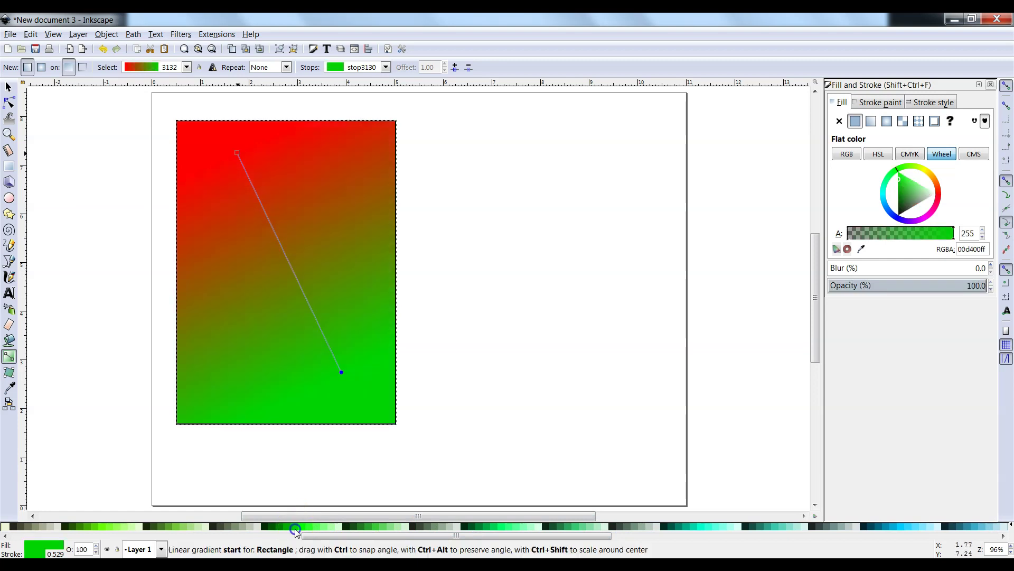
click(238, 153)
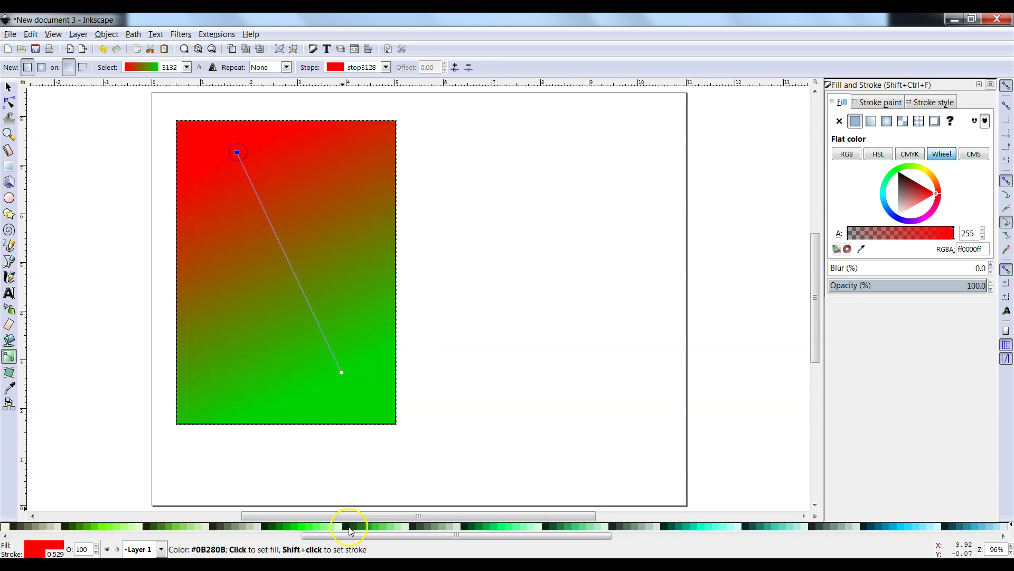
click(349, 527)
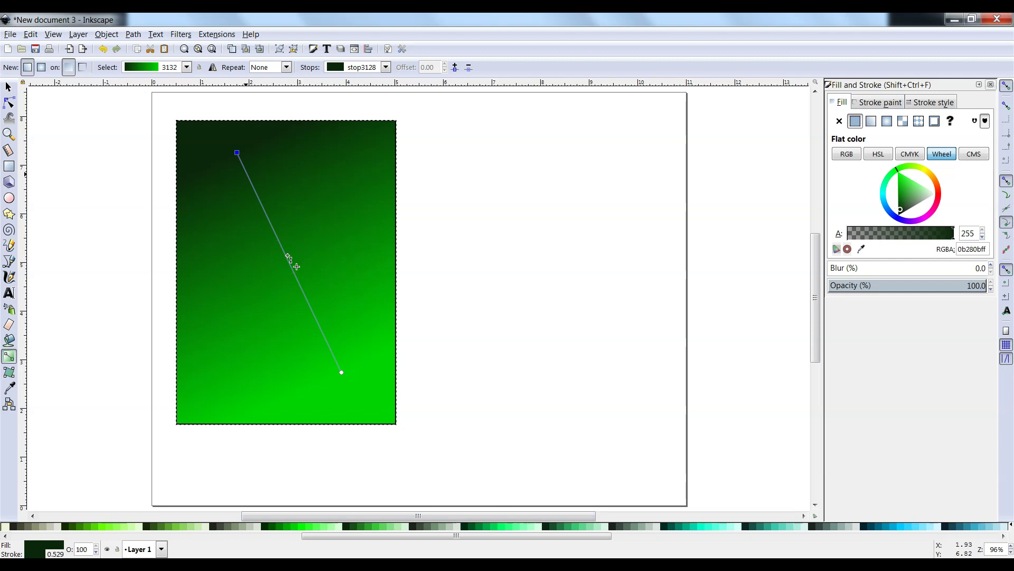
- Add a stop at about offset 0.75 on the gradient line and colour it light green d5ffd5
double_click(315, 317)
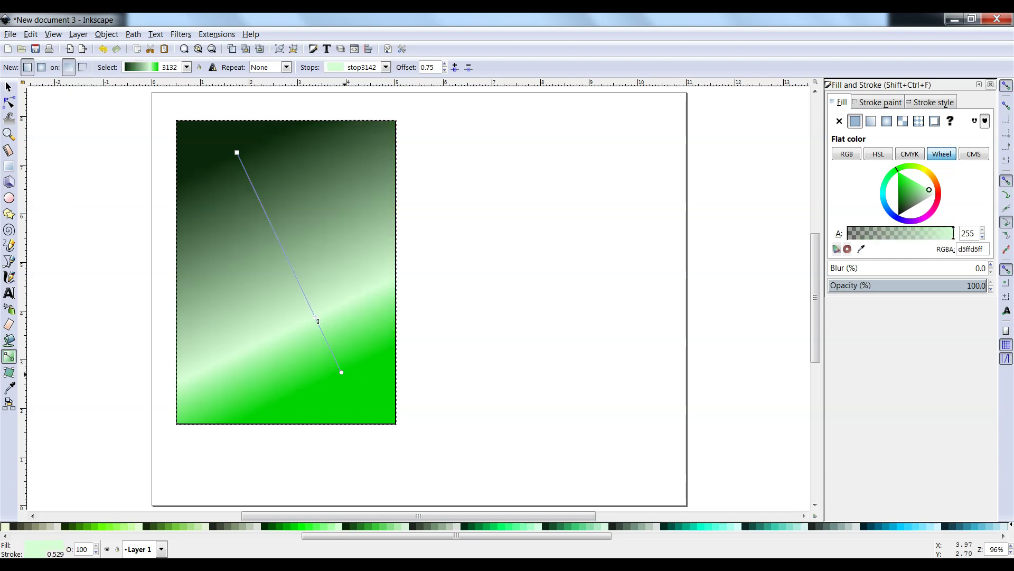
- Redirect the rectangle's gradient from its upper-right to its lower-left area and shrink the rectangle to about 2.1 by 2.7 in near the page's upper-left corner
drag(341, 372, 332, 378)
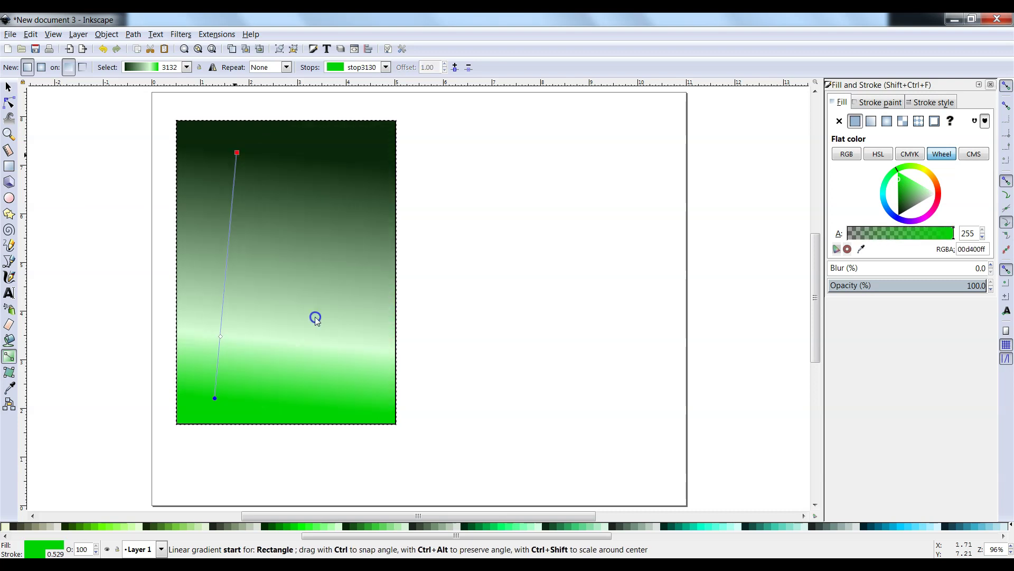
drag(236, 154, 382, 132)
click(337, 525)
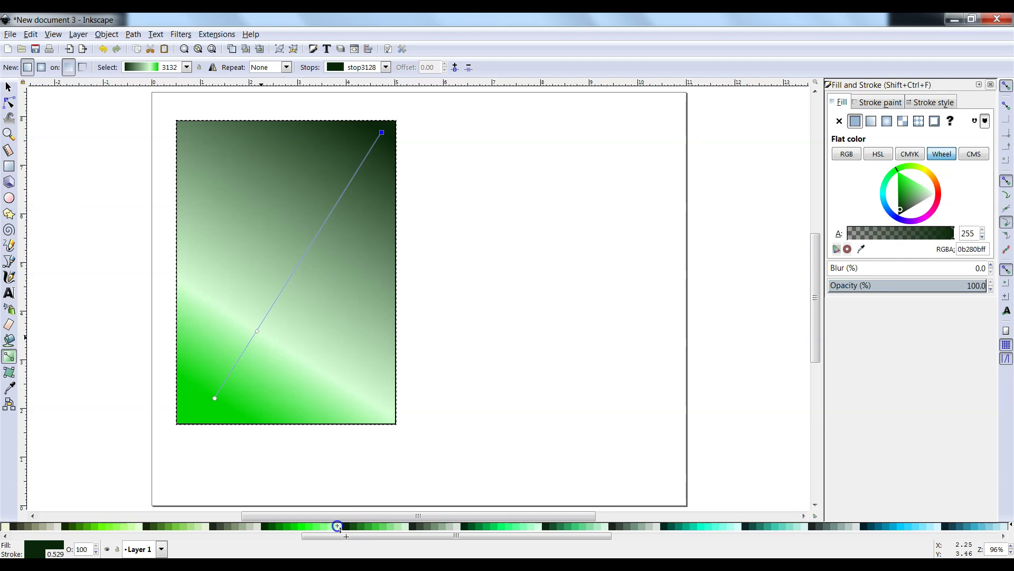
drag(257, 331, 344, 375)
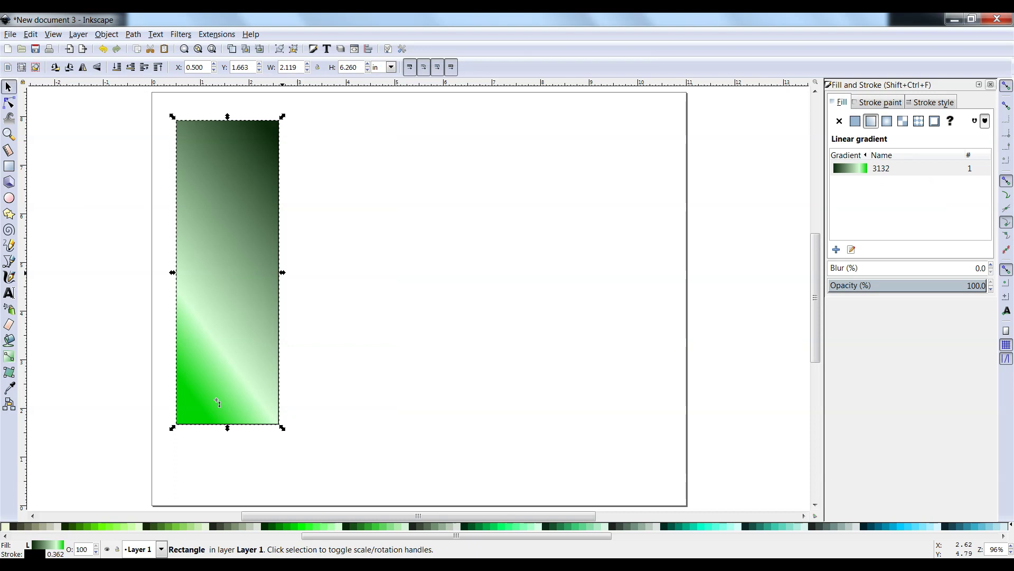
click(236, 158)
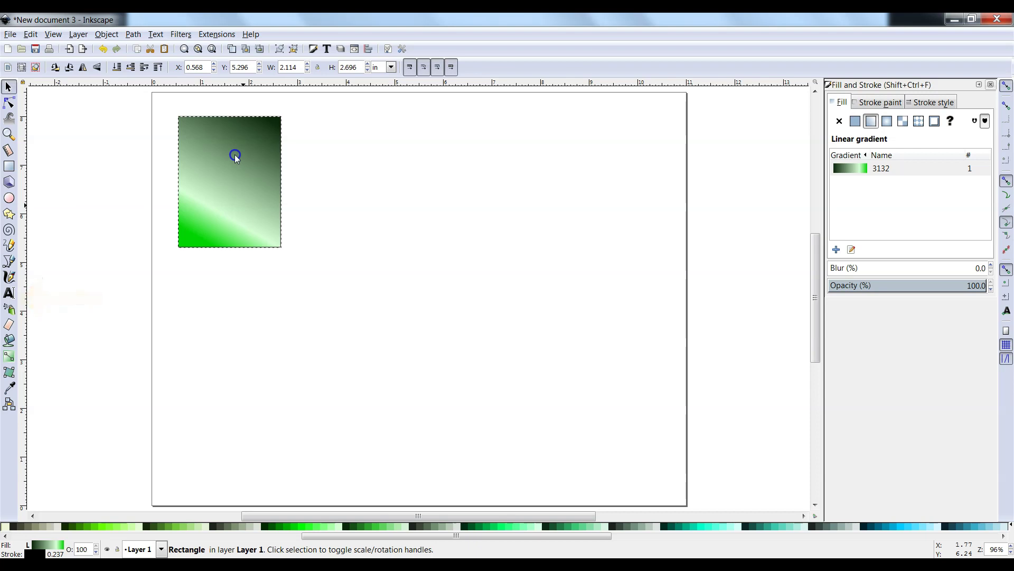
- Add the text "cruz" in the middle of the page and set its font to Aharoni
key(t)
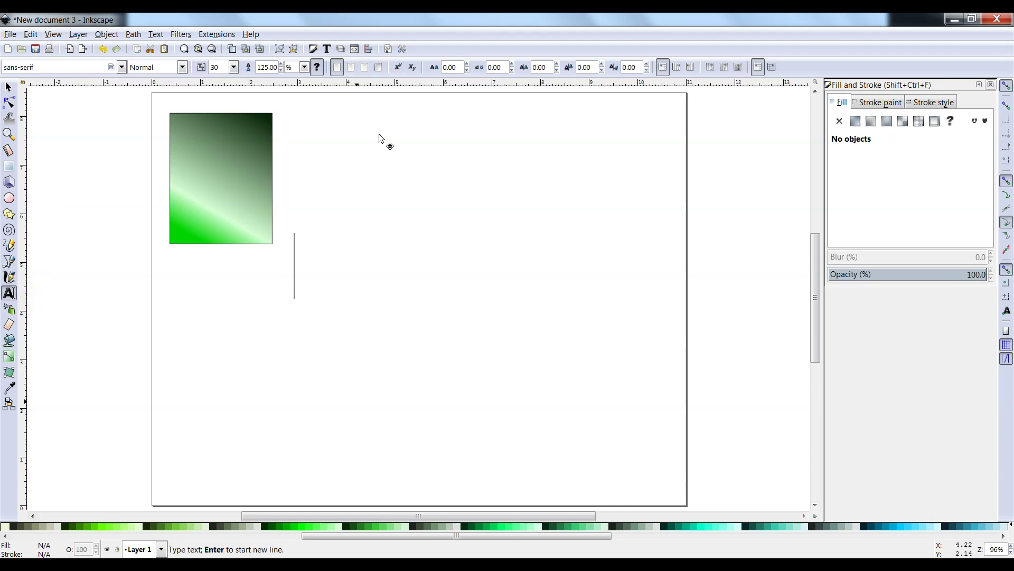
text(cruz)
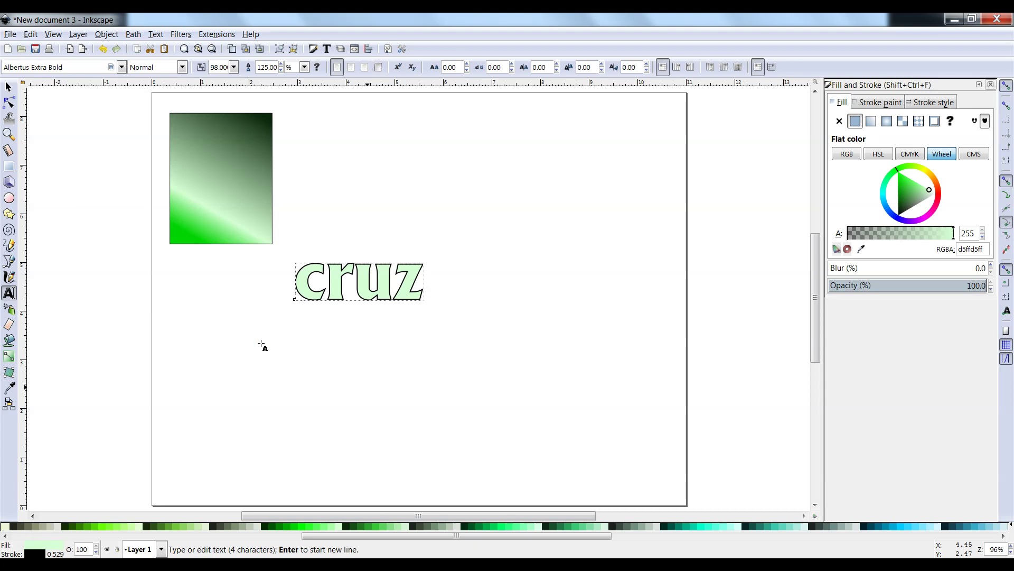
click(121, 67)
key(Down)
key(Down)
key(Down)
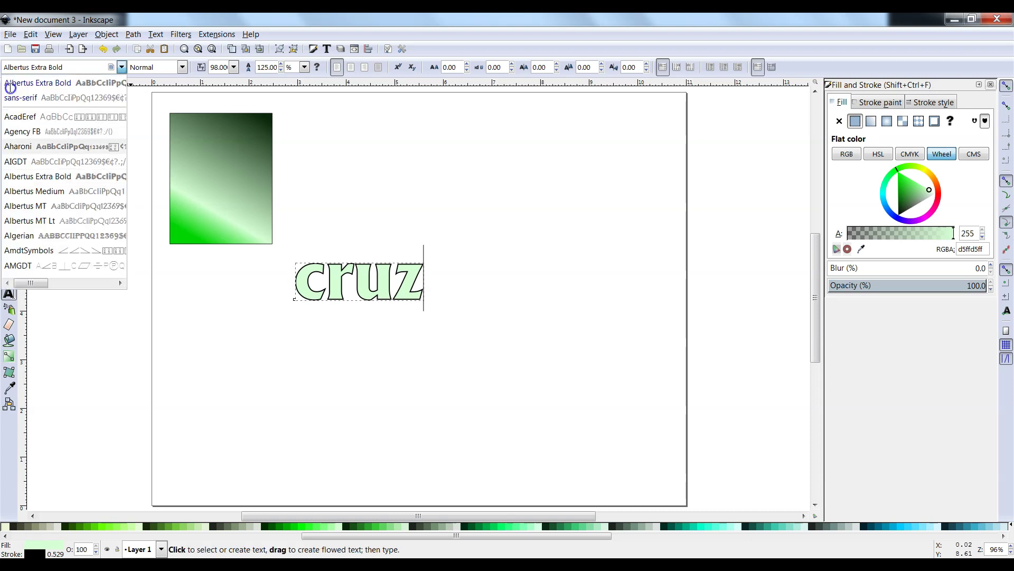
key(Return)
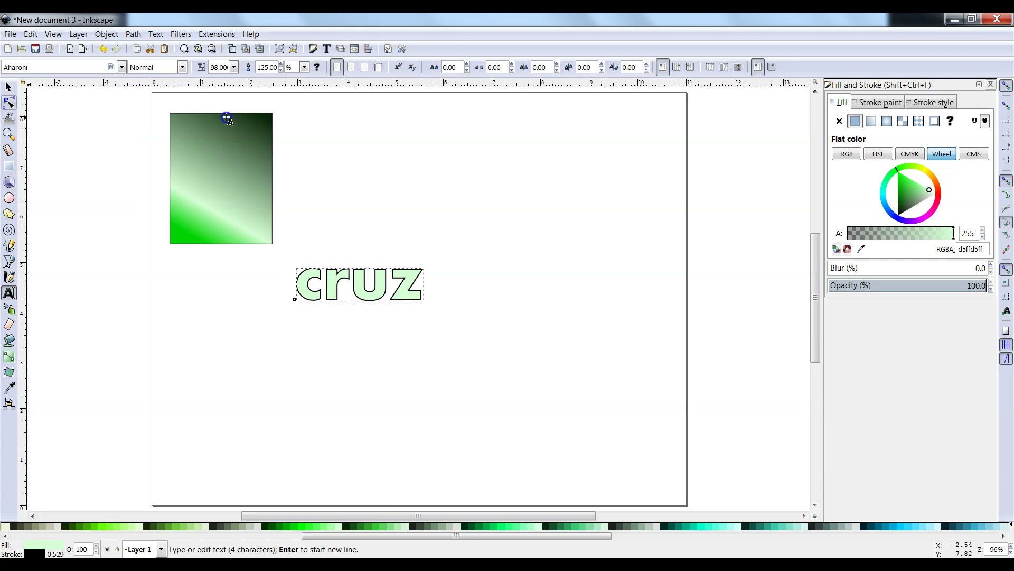
- Enlarge the text to about 7.5 by 2.2 in and place it below the rectangle in the page's lower half
key(F1)
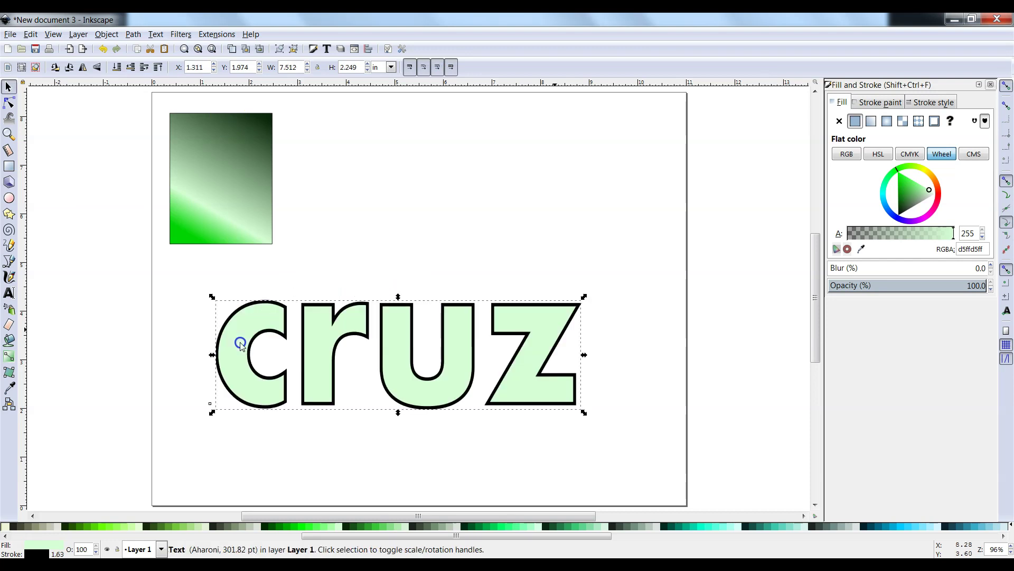
drag(240, 343, 256, 328)
click(218, 184)
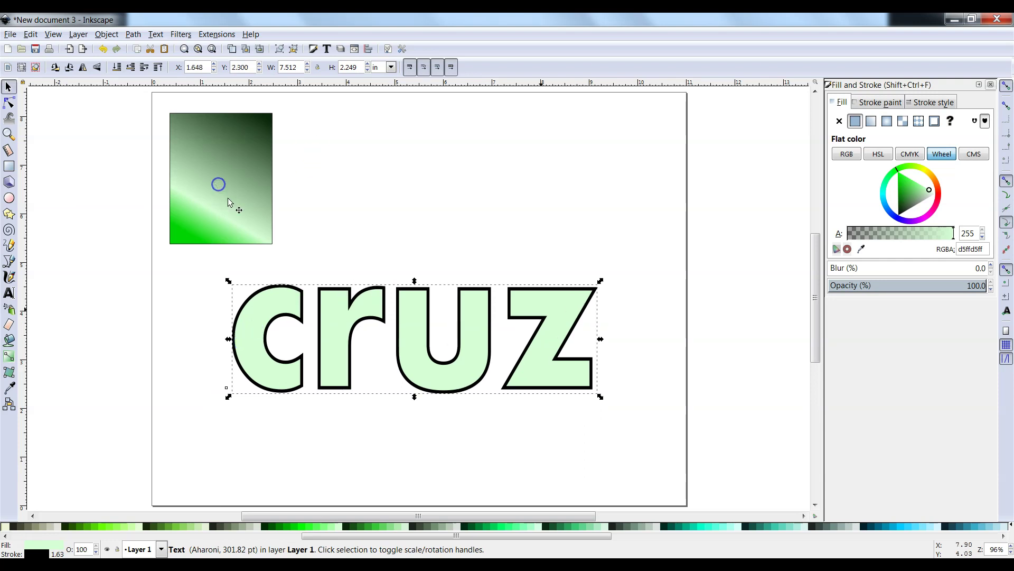
- Fill the text with a linear gradient running from green 00ff00 at the "c" to purple at the "z"
key(g)
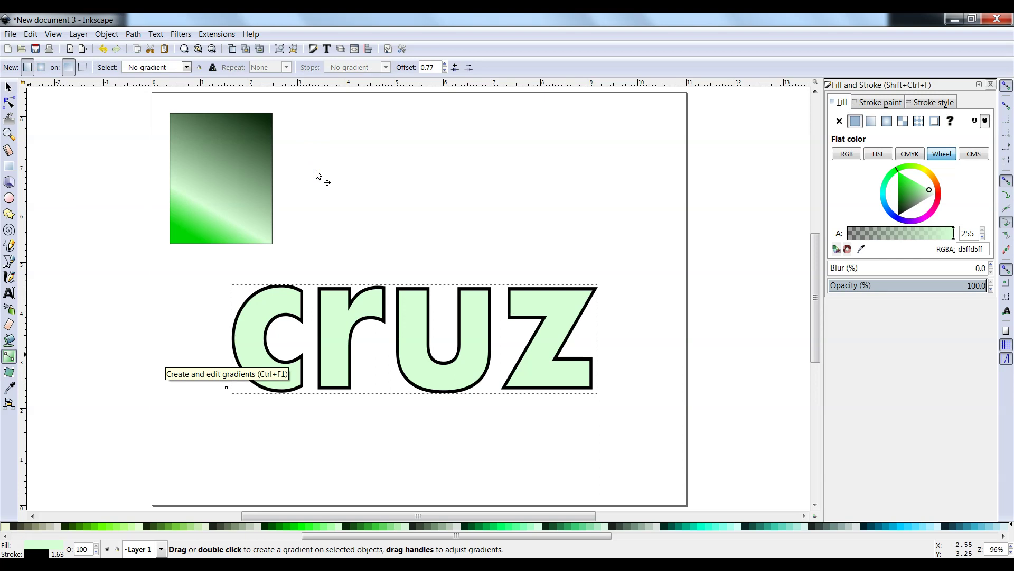
drag(257, 357, 574, 306)
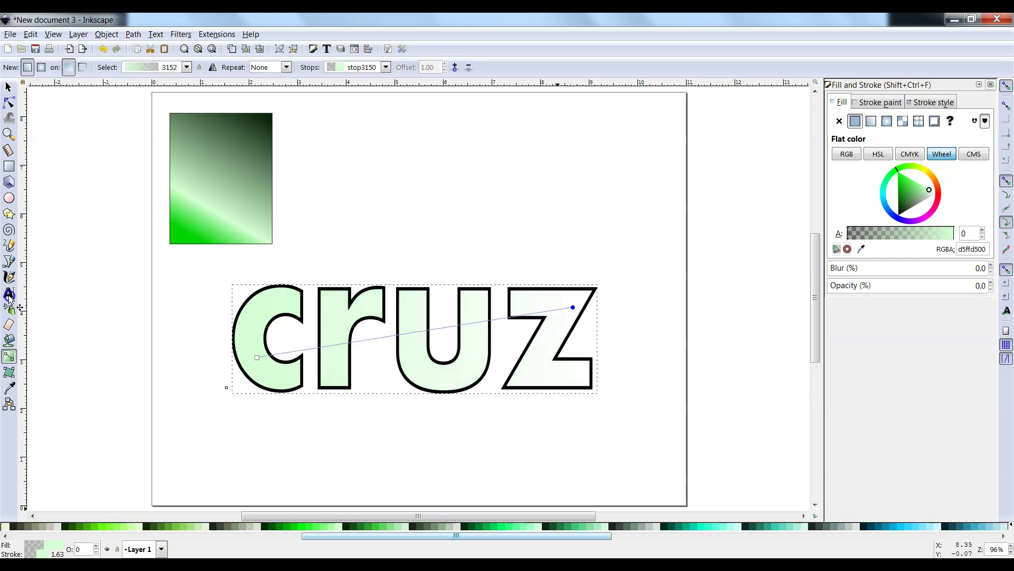
drag(557, 536, 266, 535)
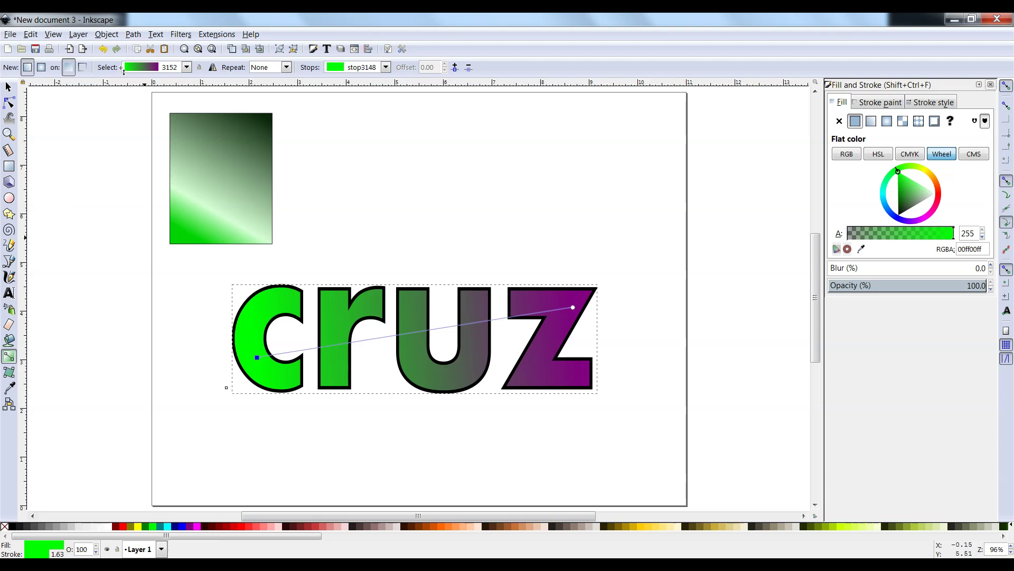
- Move the gradient text up beside the rectangle, to its right, and deselect it
click(9, 87)
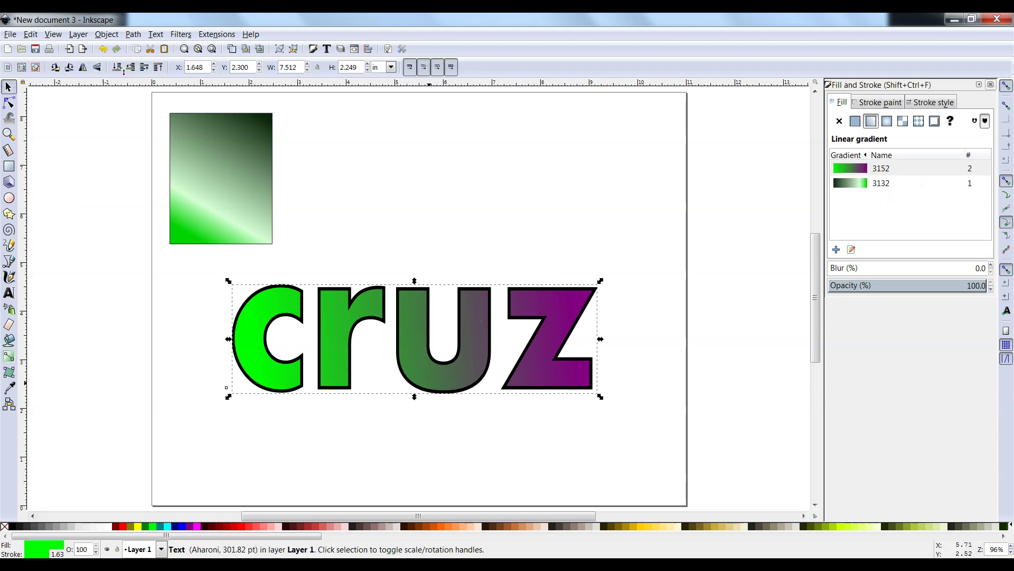
drag(431, 382, 496, 227)
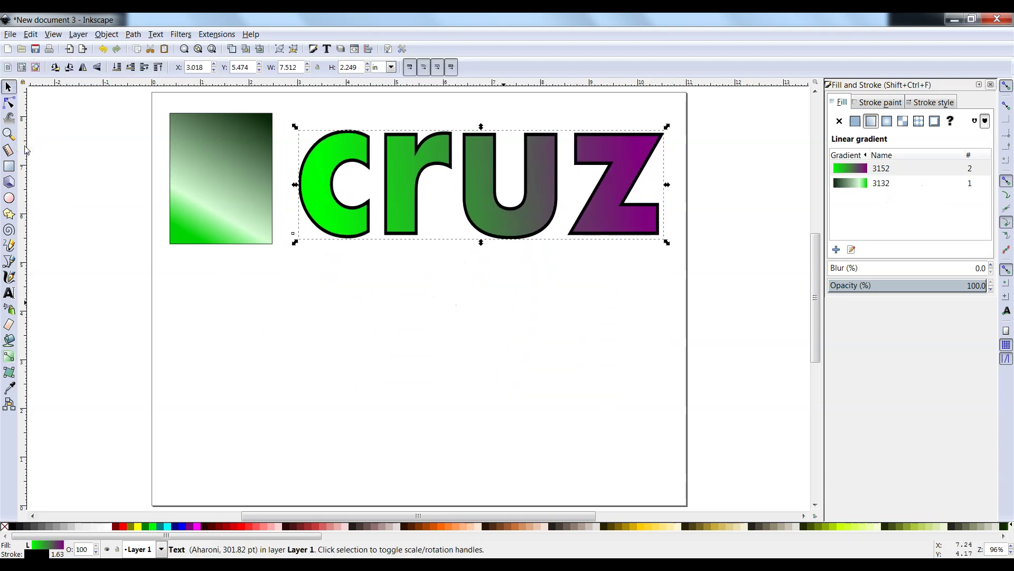
click(82, 208)
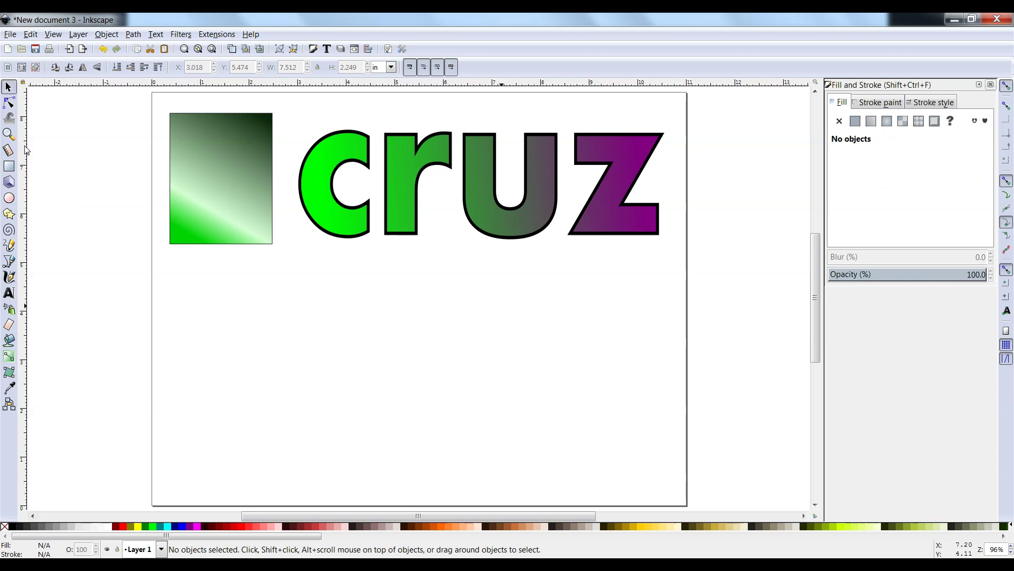
- Draw a circle about 3.3 in across in the page's lower-left area and fill it with a radial gradient from green centre to blue 0000ff edge
click(9, 197)
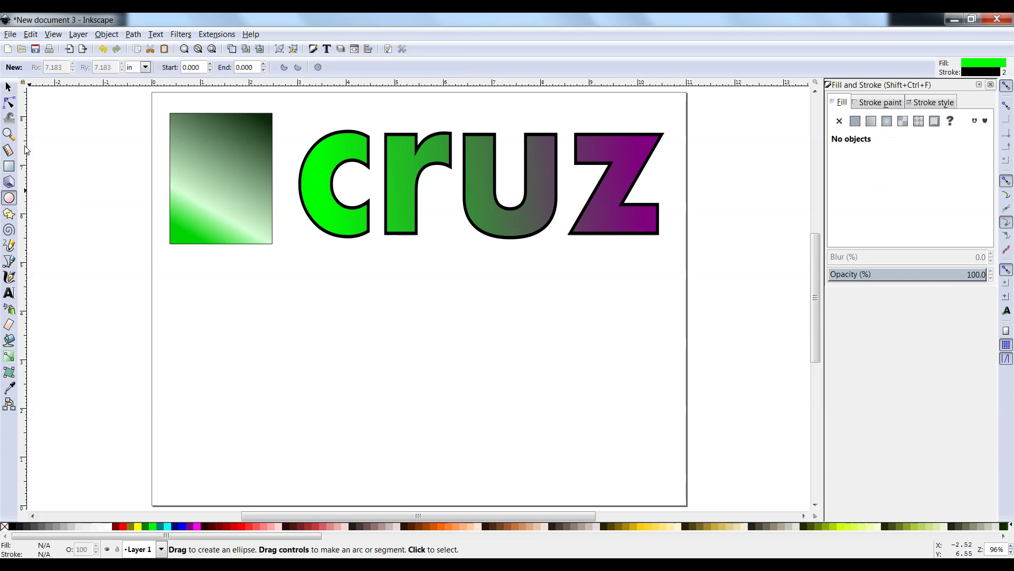
mouse_move(226, 332)
mouse_down()
mouse_move(407, 499)
mouse_move(378, 467)
mouse_move(387, 490)
mouse_up()
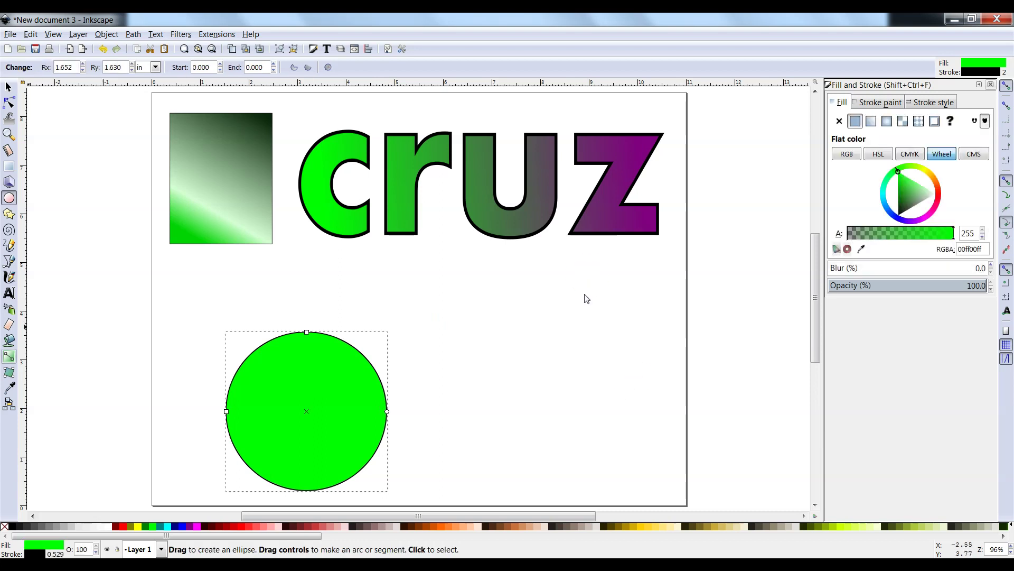
key(g)
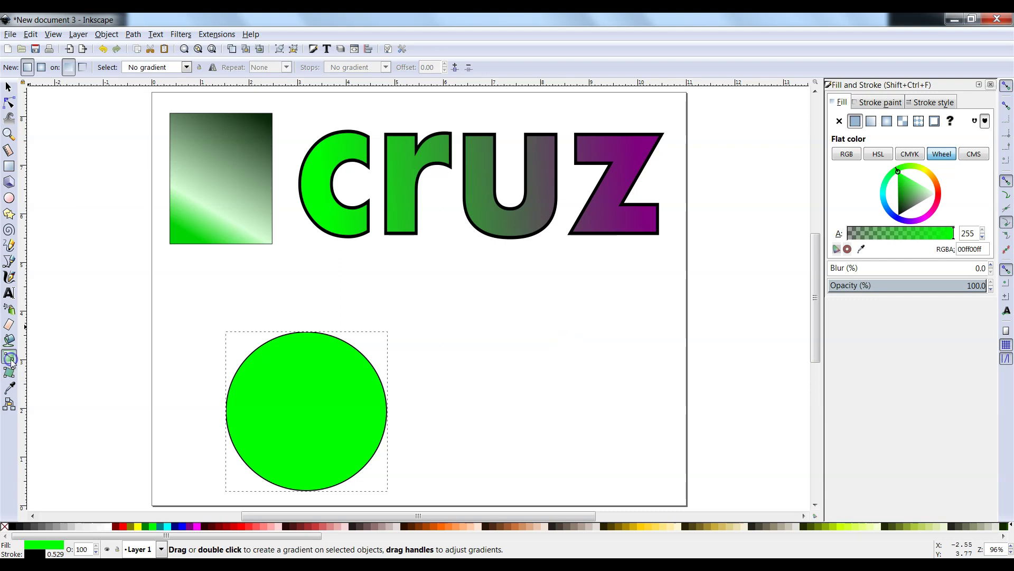
double_click(257, 357)
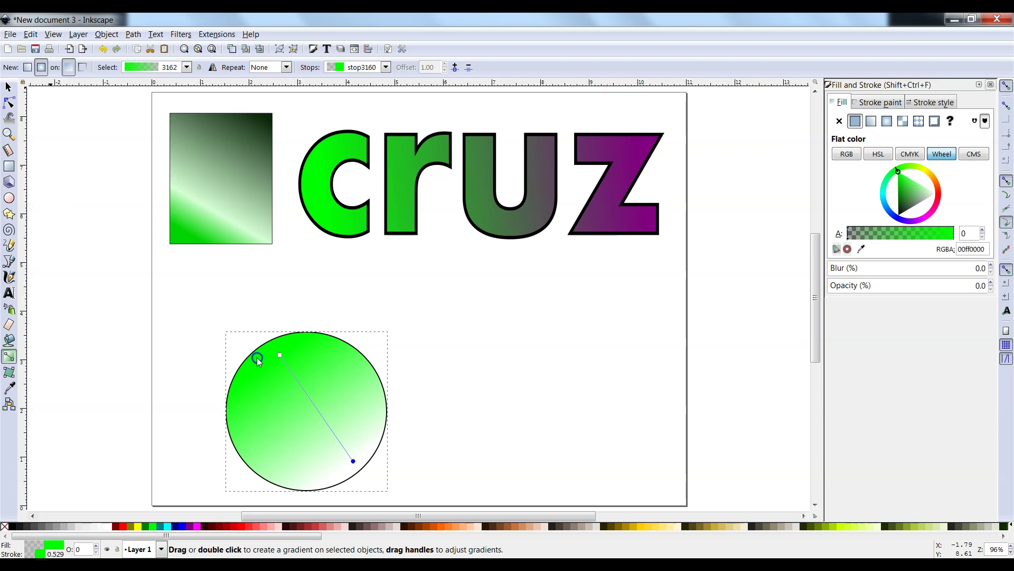
double_click(257, 357)
click(191, 526)
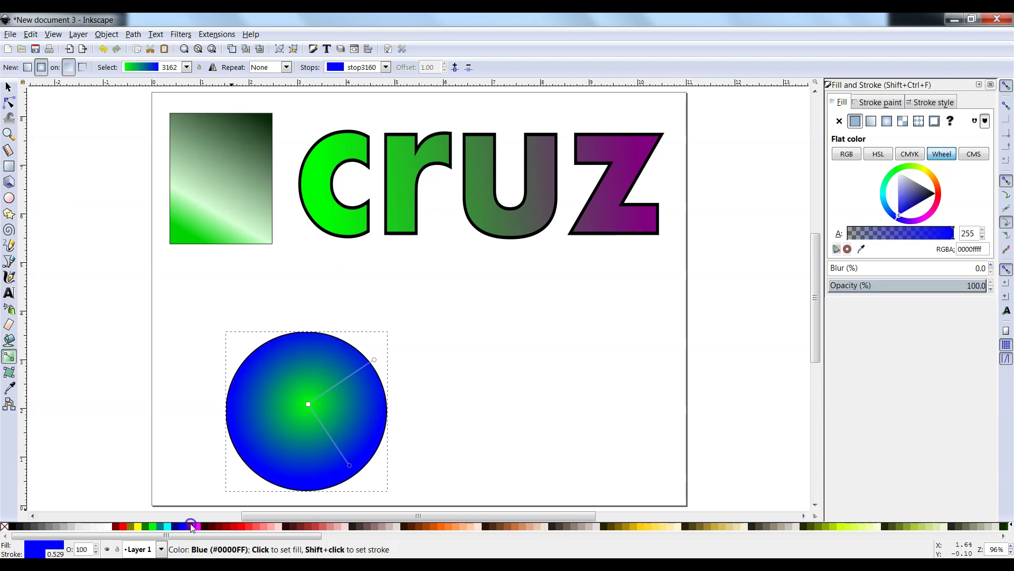
- Shift the radial gradient's centre to the circle's lower-left area, rotating and resizing its two radius handles
drag(308, 404, 276, 417)
click(153, 526)
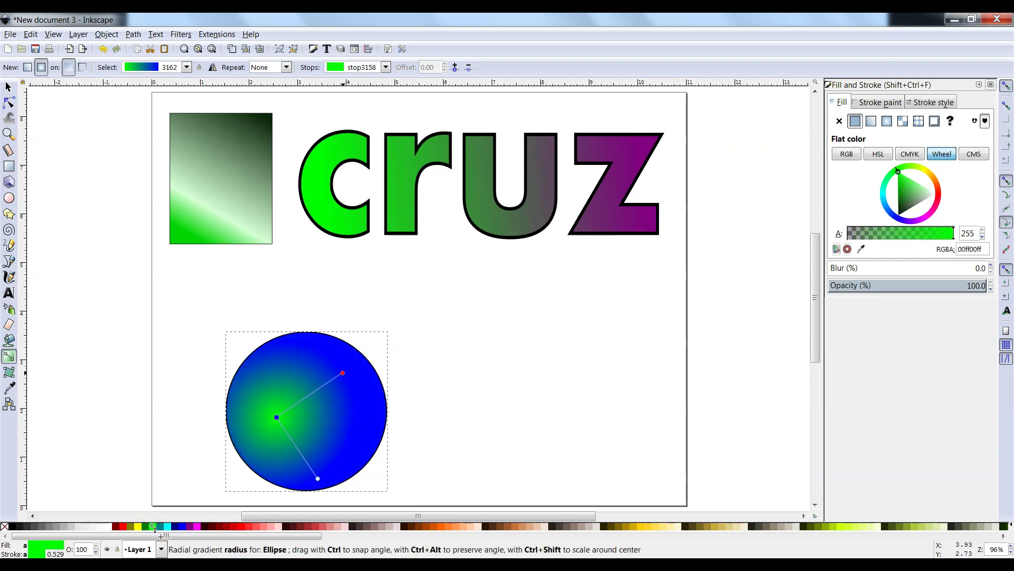
drag(343, 372, 285, 351)
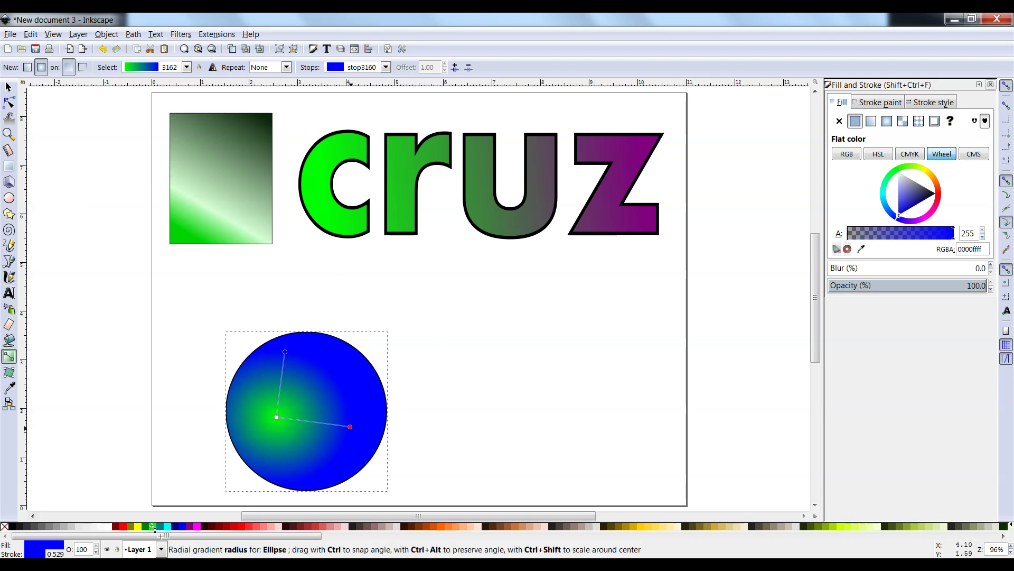
drag(350, 426, 316, 431)
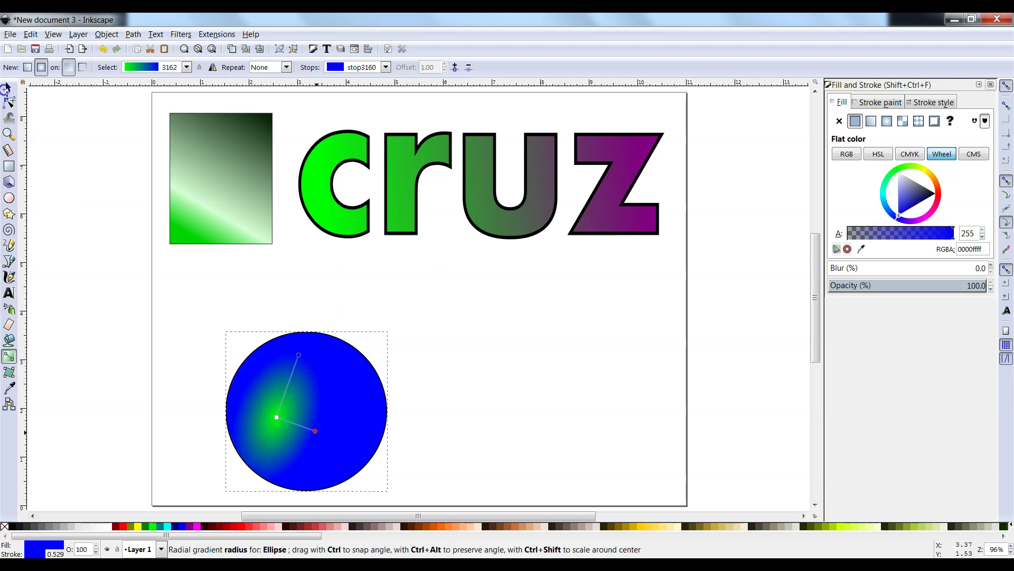
drag(315, 431, 340, 447)
drag(305, 364, 306, 331)
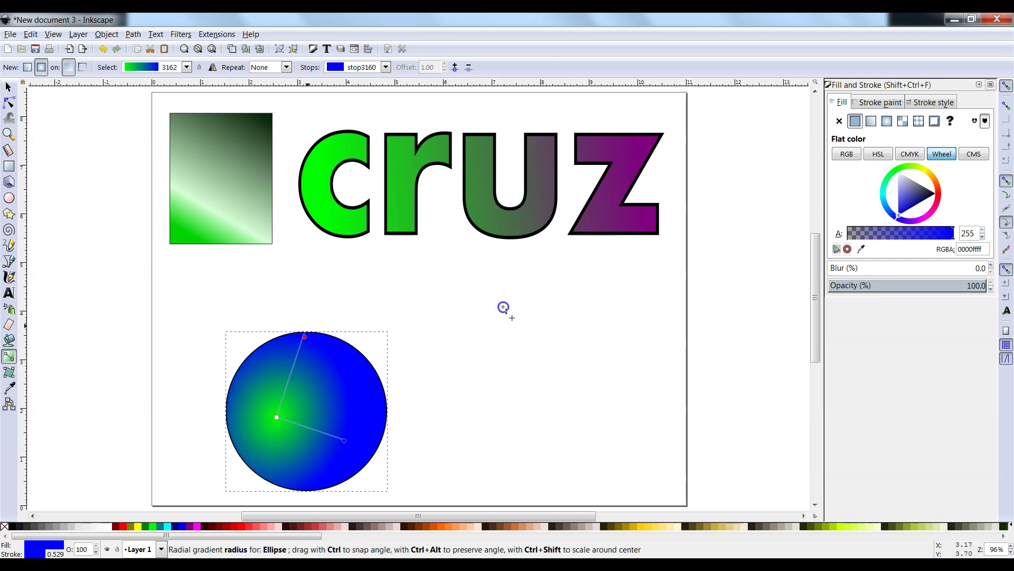
drag(276, 417, 284, 434)
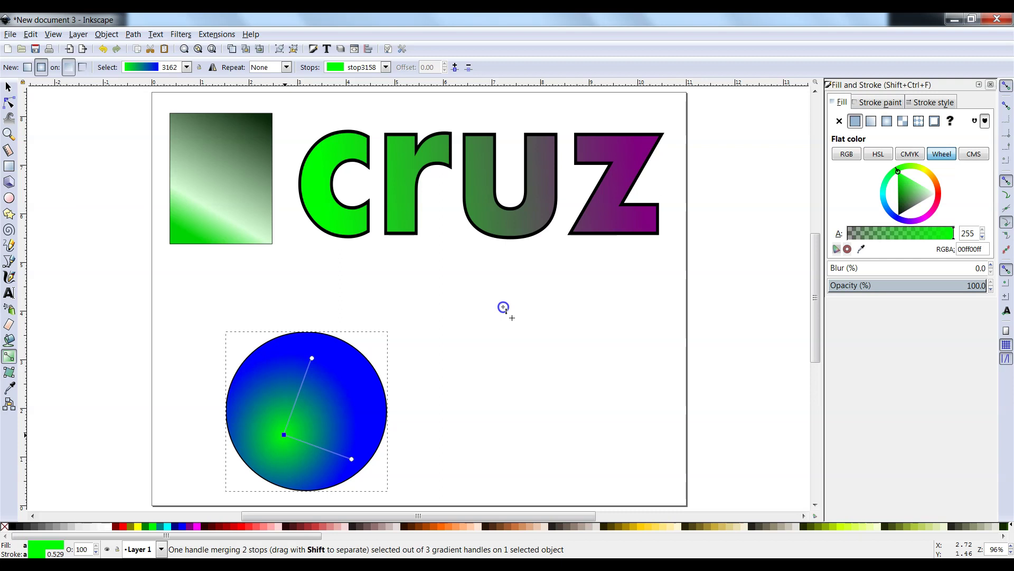
drag(283, 434, 276, 439)
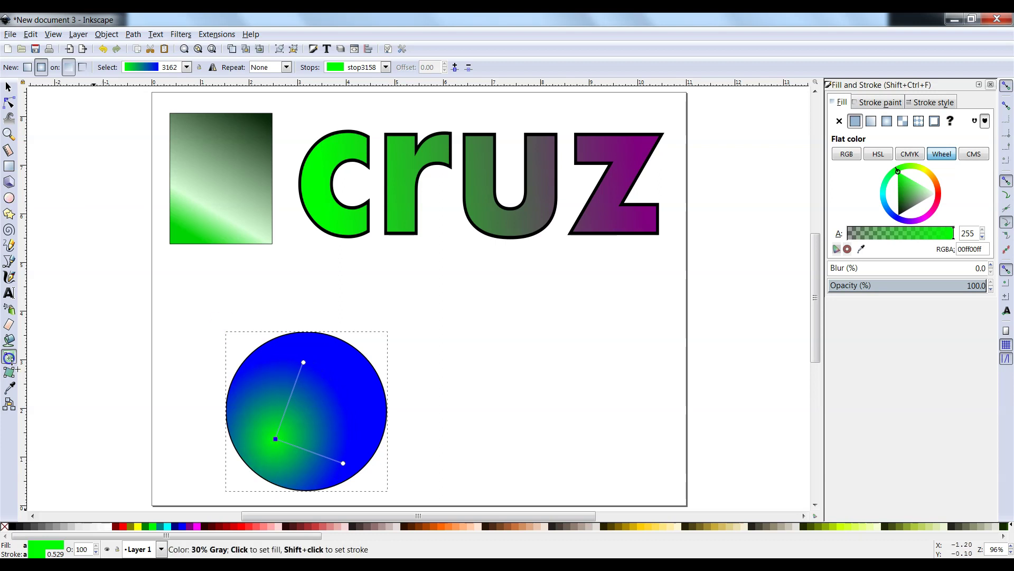
- Recolour the circle's radial gradient from black at the centre to light grey cccccc at the edge, and lengthen its radii around a lower centre
click(42, 67)
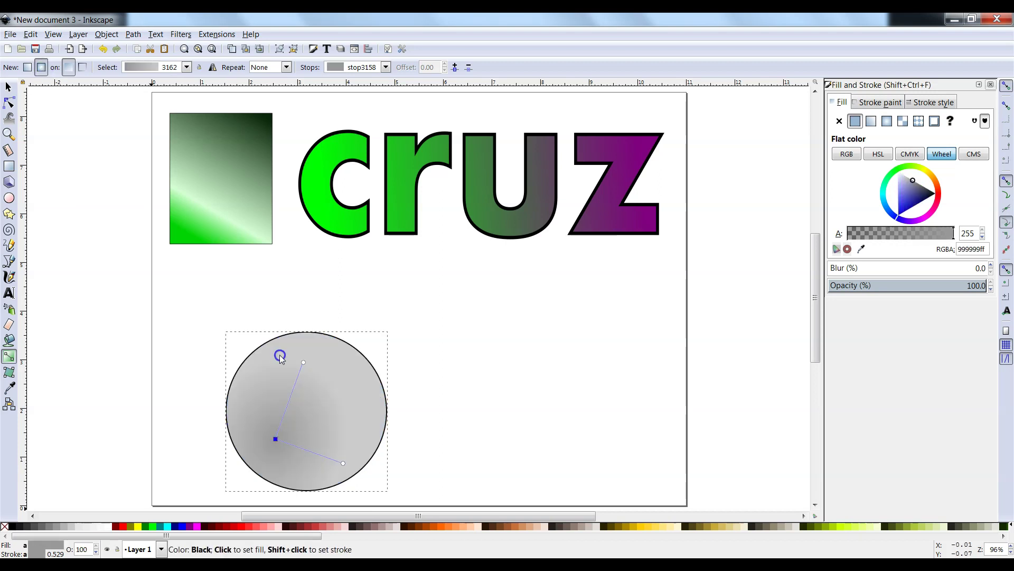
click(11, 526)
drag(275, 438, 285, 452)
drag(314, 375, 310, 338)
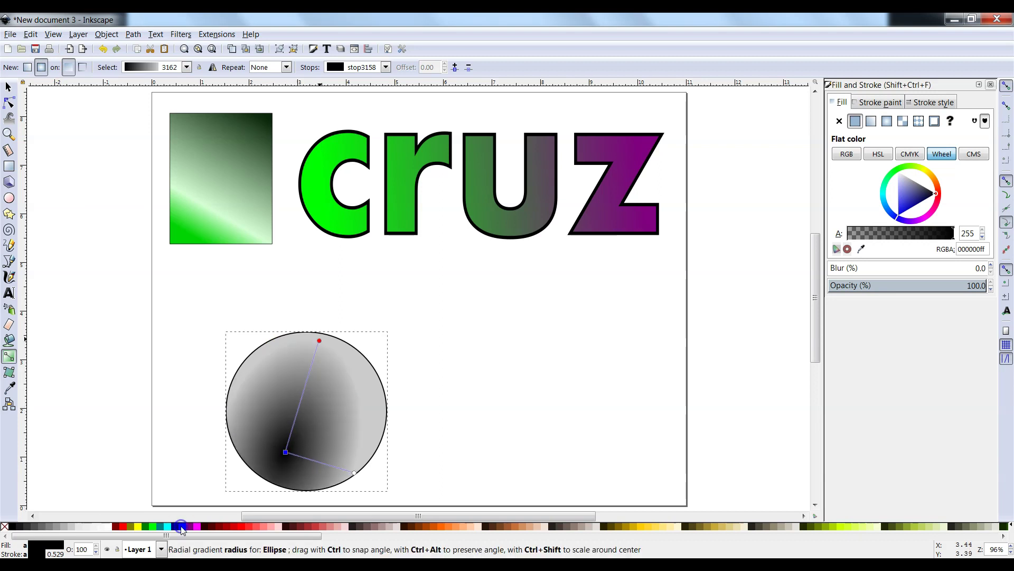
drag(353, 476, 375, 470)
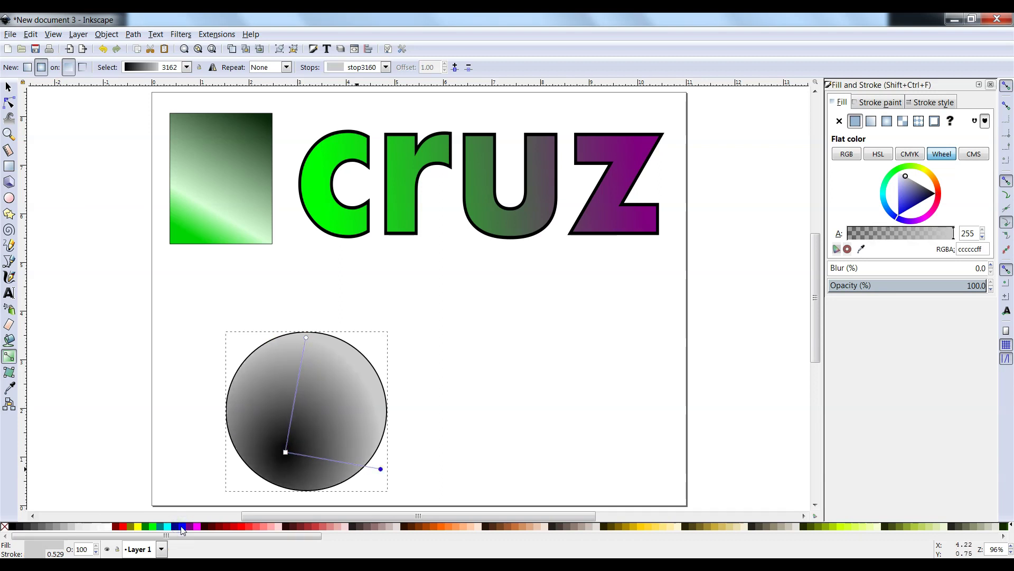
drag(285, 452, 275, 454)
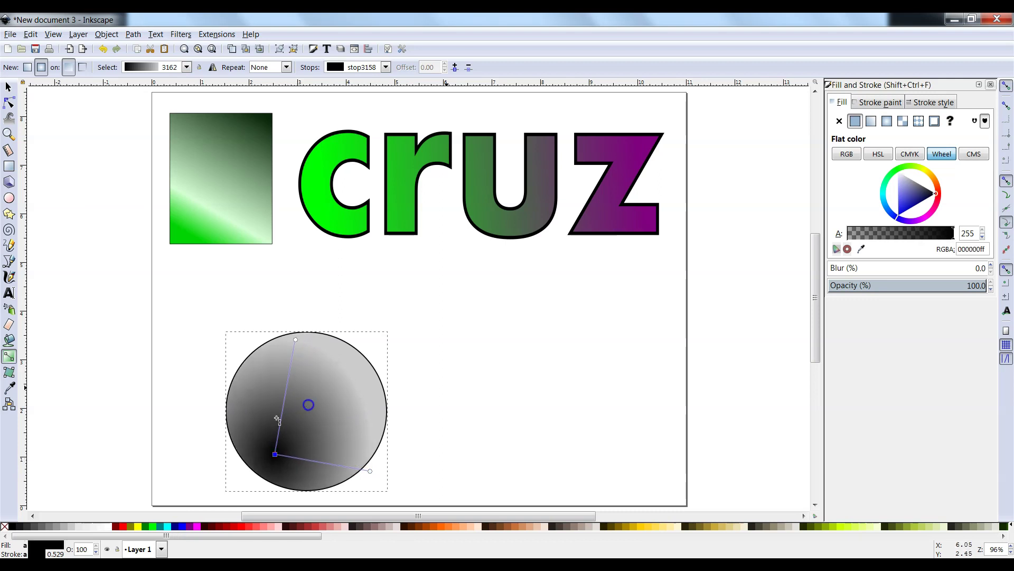
- Move the circle up and left so it sits directly beneath the rectangle, and deselect it
key(s)
key(Escape)
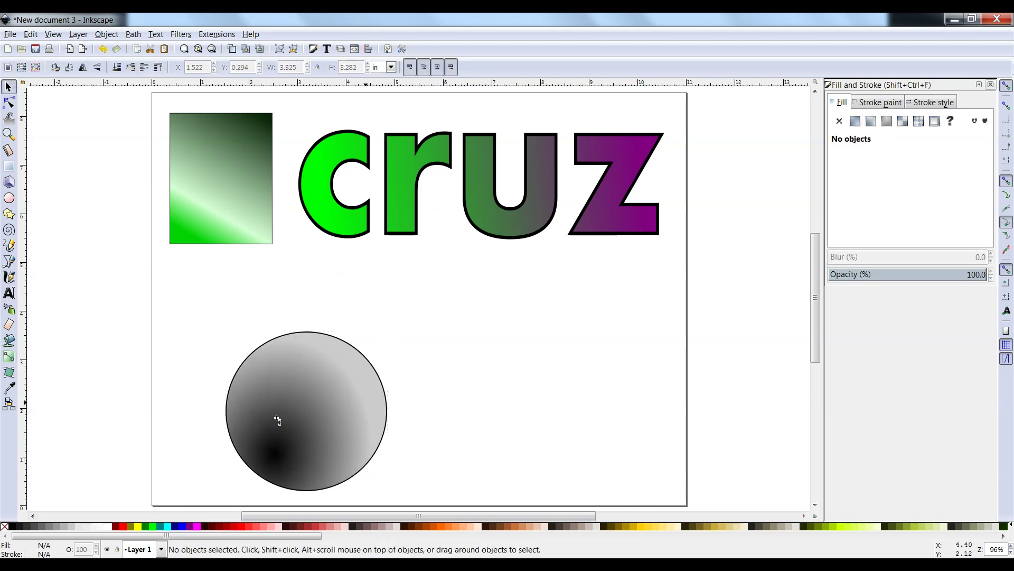
mouse_move(385, 424)
mouse_down()
mouse_move(344, 371)
mouse_move(339, 378)
mouse_up()
click(347, 445)
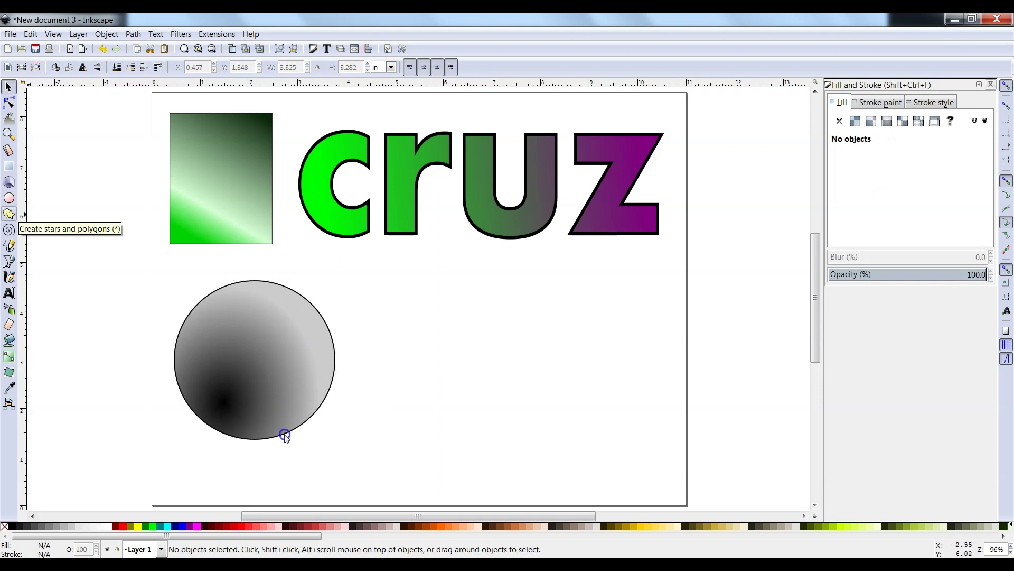
- Draw a black star with 19 corners and a spoke ratio of 0.741 to the right of the circle, below the text
key(asterisk)
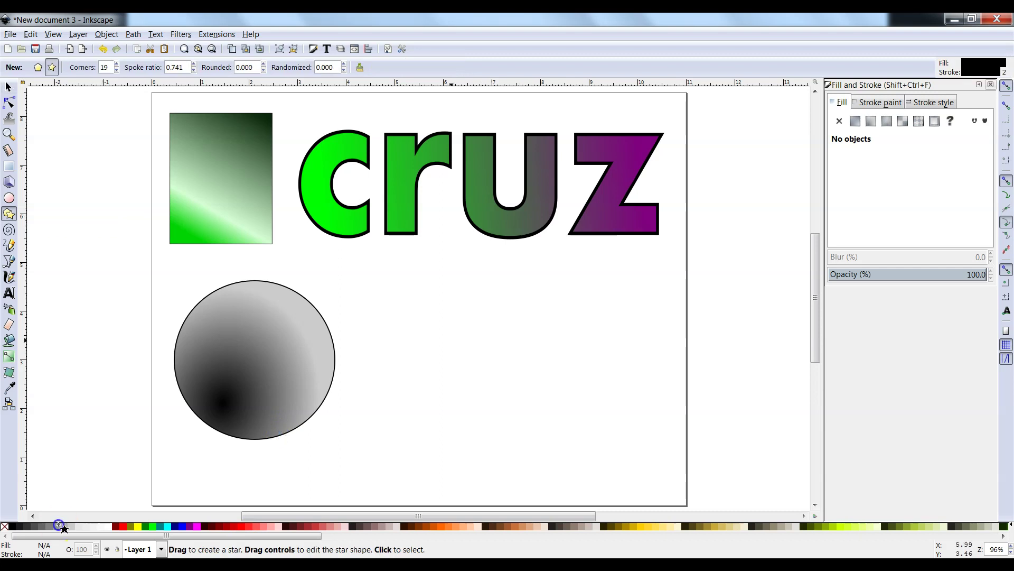
drag(479, 367, 571, 436)
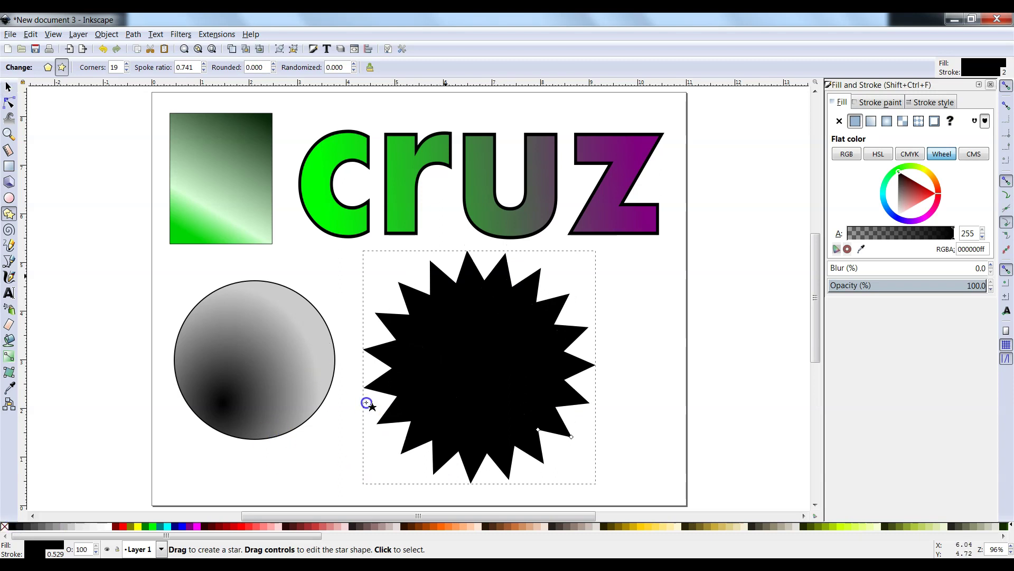
- Reduce the black star to 5 corners and reshape it into a smaller star with sharper, narrower points
click(405, 349)
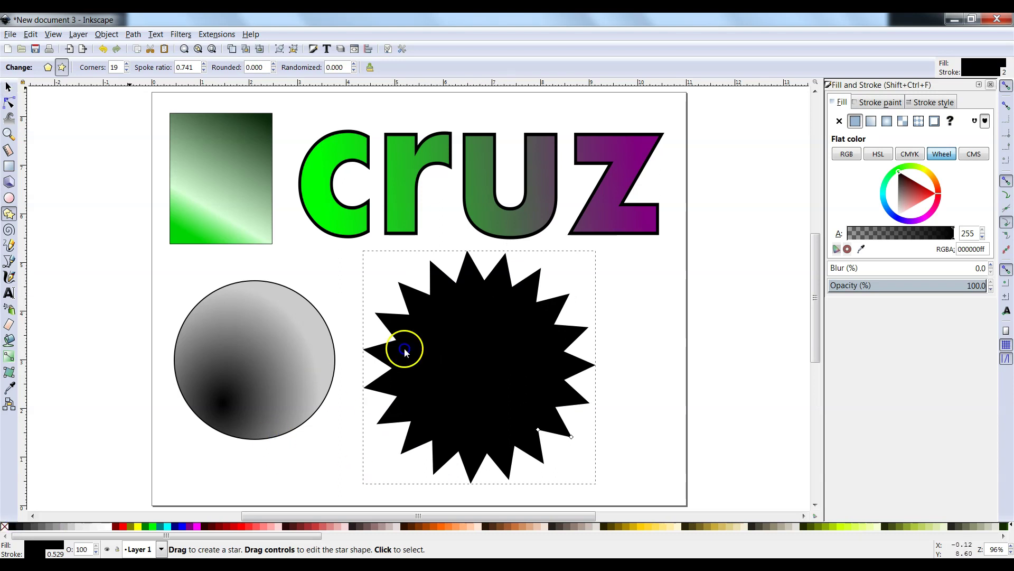
click(108, 74)
scroll(108, 74, down, 14)
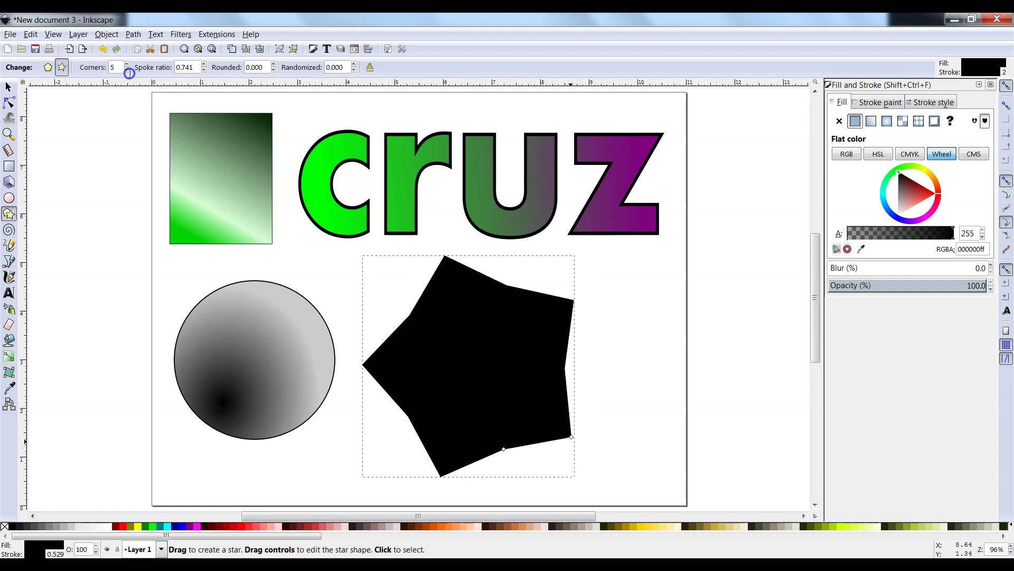
mouse_move(571, 436)
mouse_down()
mouse_move(552, 457)
mouse_move(540, 437)
mouse_move(575, 459)
mouse_move(548, 419)
mouse_move(469, 349)
mouse_move(491, 385)
mouse_move(486, 352)
mouse_up()
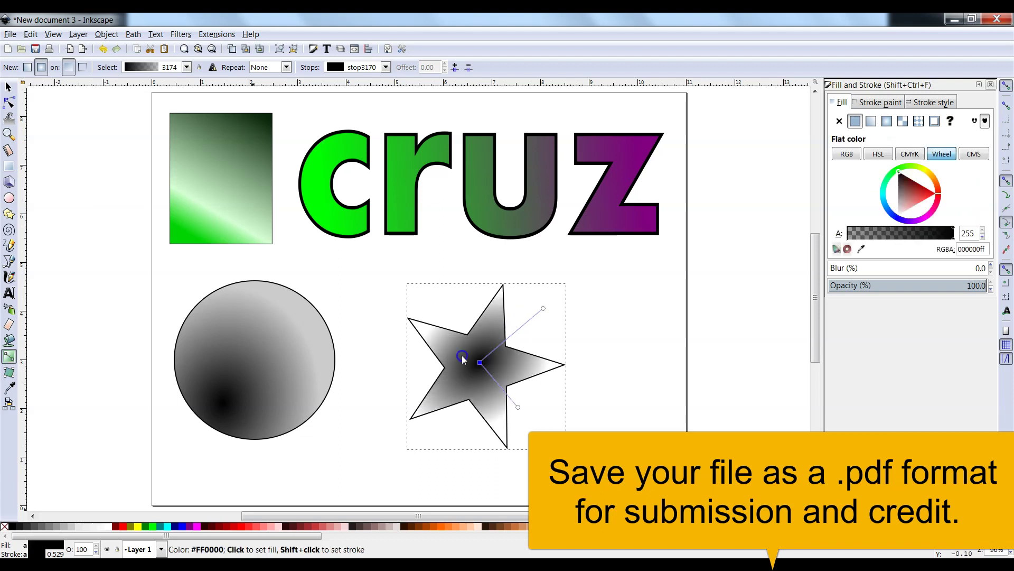
- Set the centre stop of the star's radial gradient to red ff0000 and select an outer stop
click(123, 525)
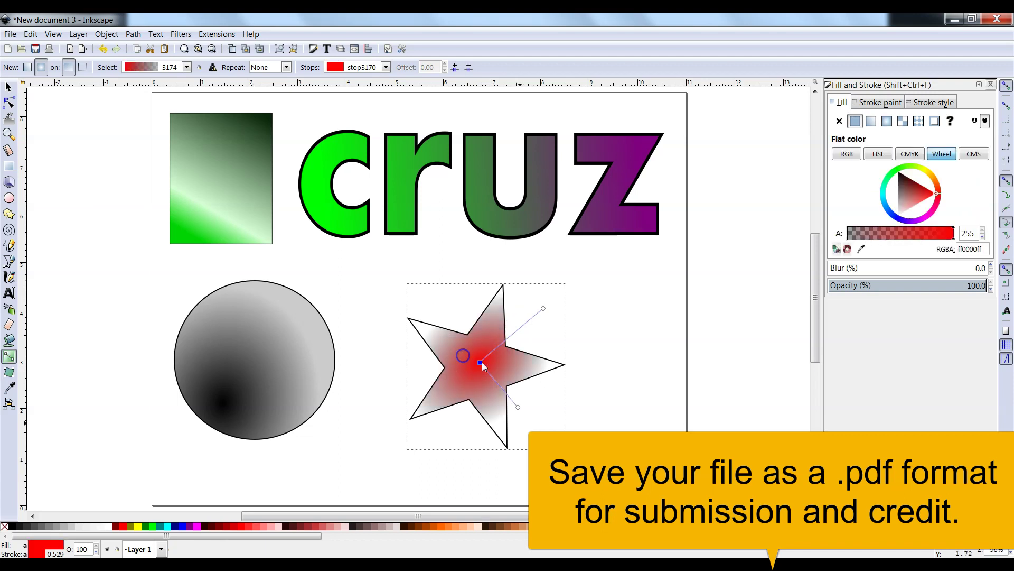
click(518, 407)
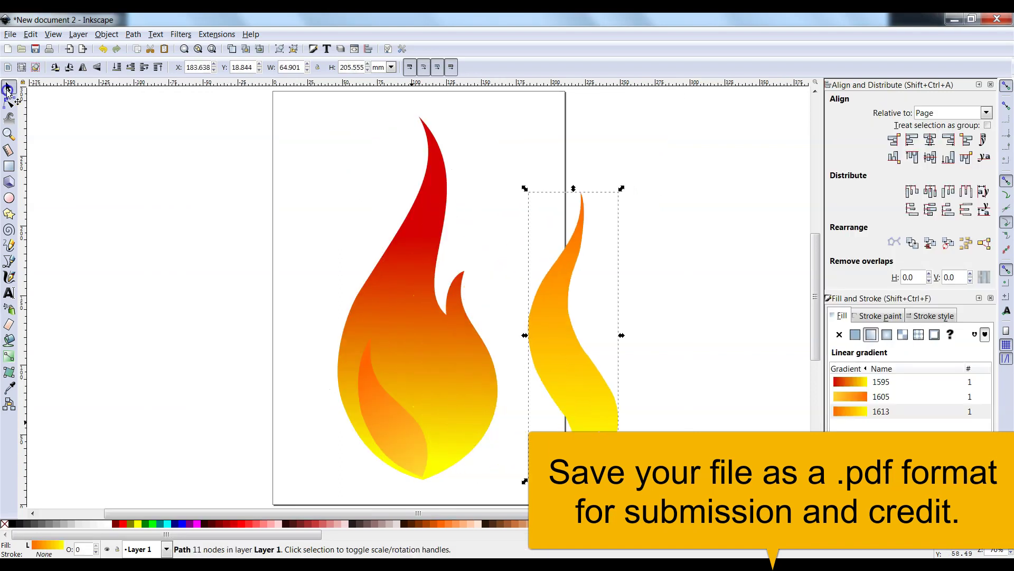
- In the flame drawing, move the small orange flame out to the left of the large flame and nudge the large flame slightly
drag(395, 422, 303, 422)
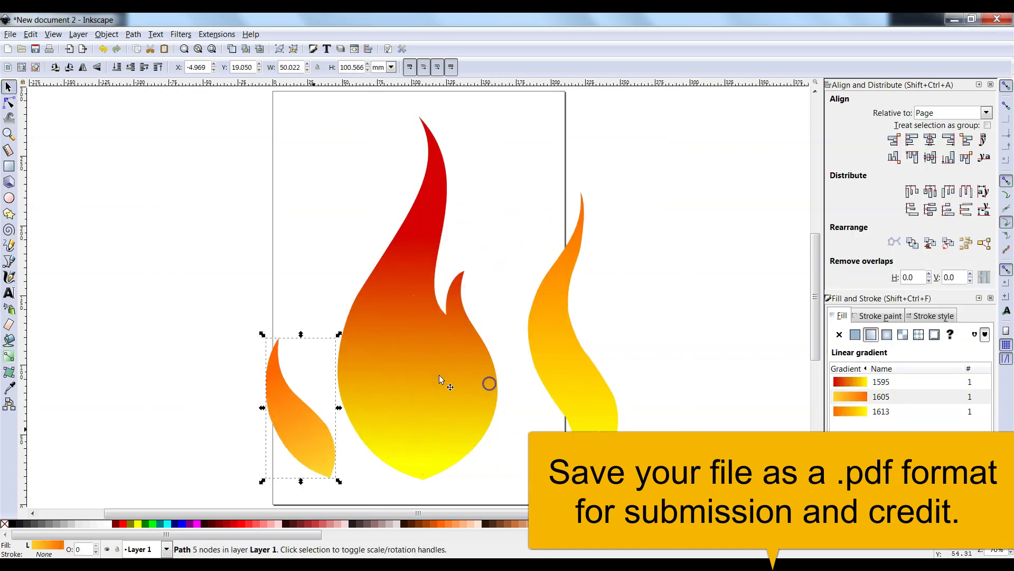
drag(466, 381, 467, 379)
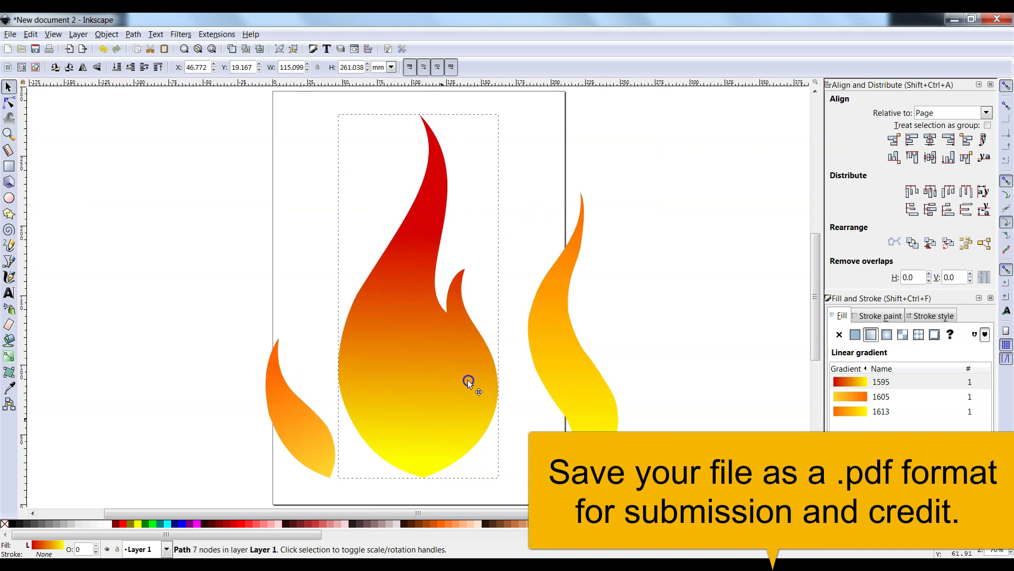
drag(468, 379, 466, 378)
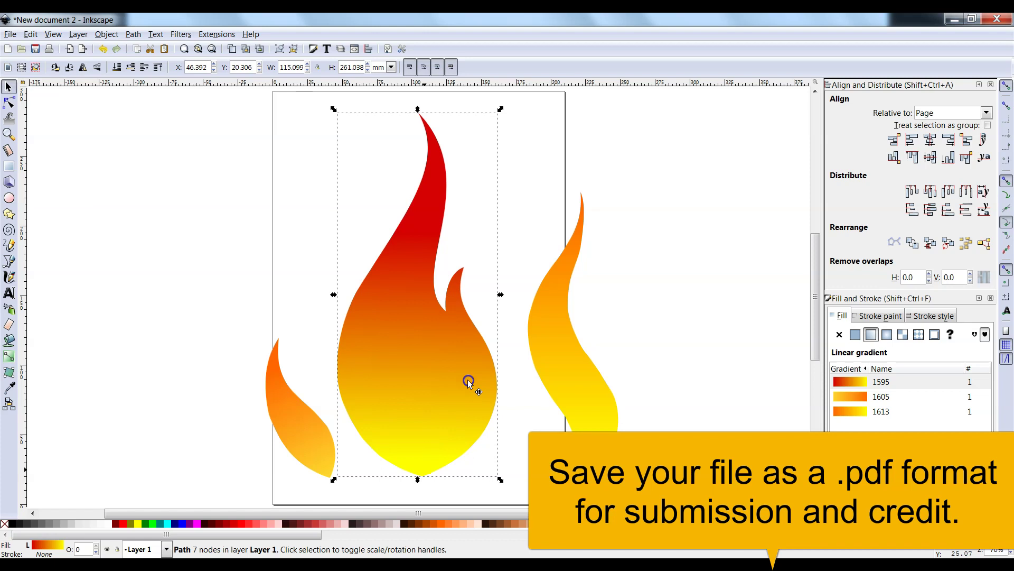
- Reassemble the flame by placing the small orange piece and the tall orange-yellow piece over the large red-yellow flame, and deselect
drag(296, 402, 390, 407)
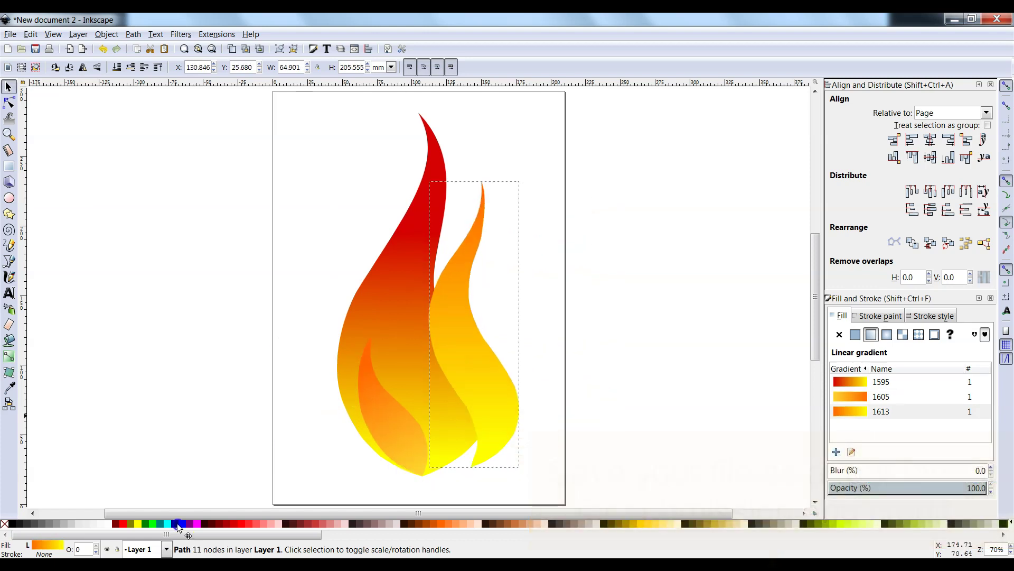
mouse_move(516, 406)
mouse_down()
mouse_move(440, 405)
mouse_move(441, 414)
mouse_up()
click(544, 357)
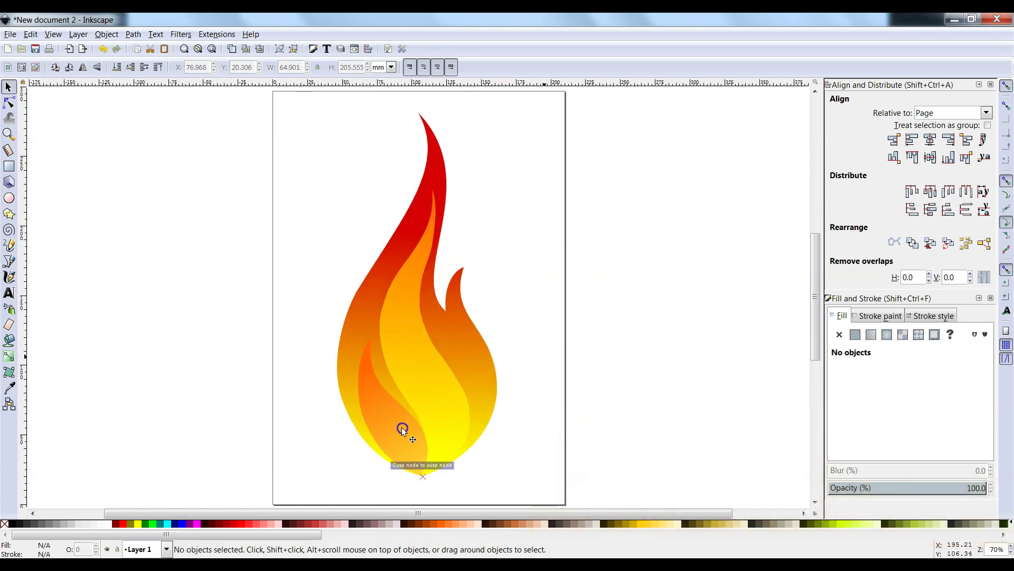